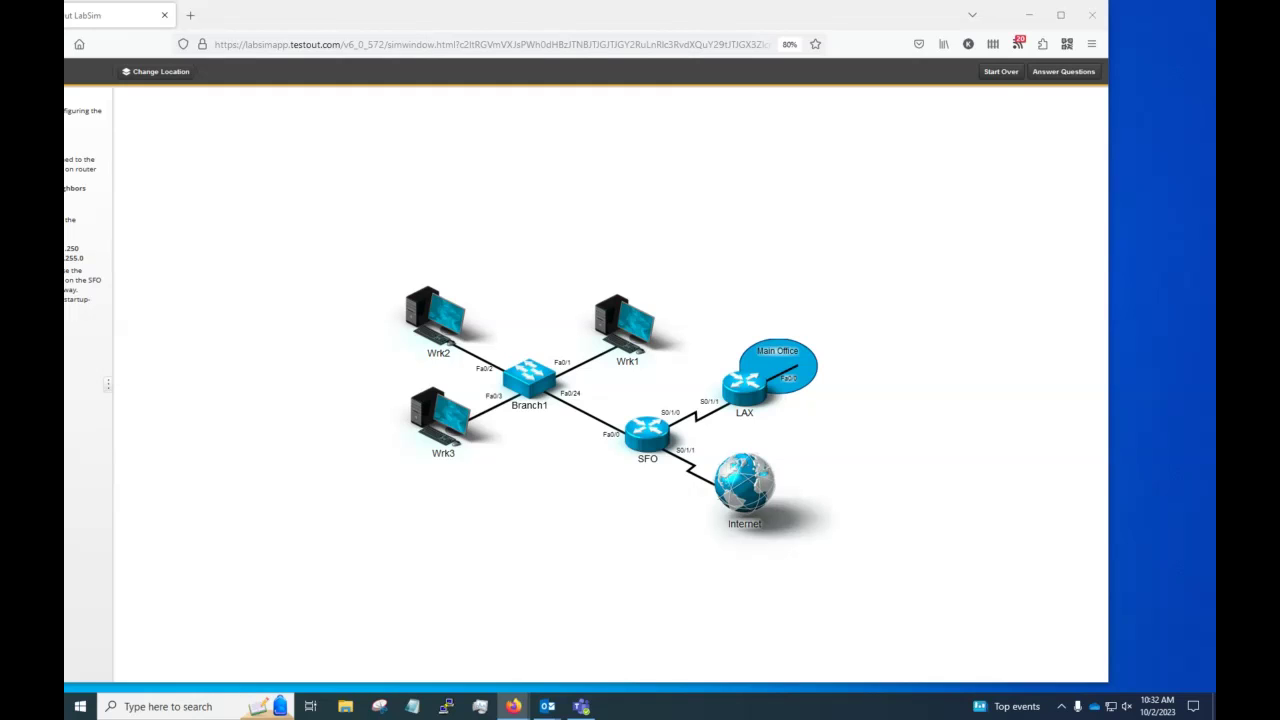
Step: Reposition the Firefox window and maximize it so the Branch1 lab fills the screen
left_click_drag(596, 22, 676, 22)
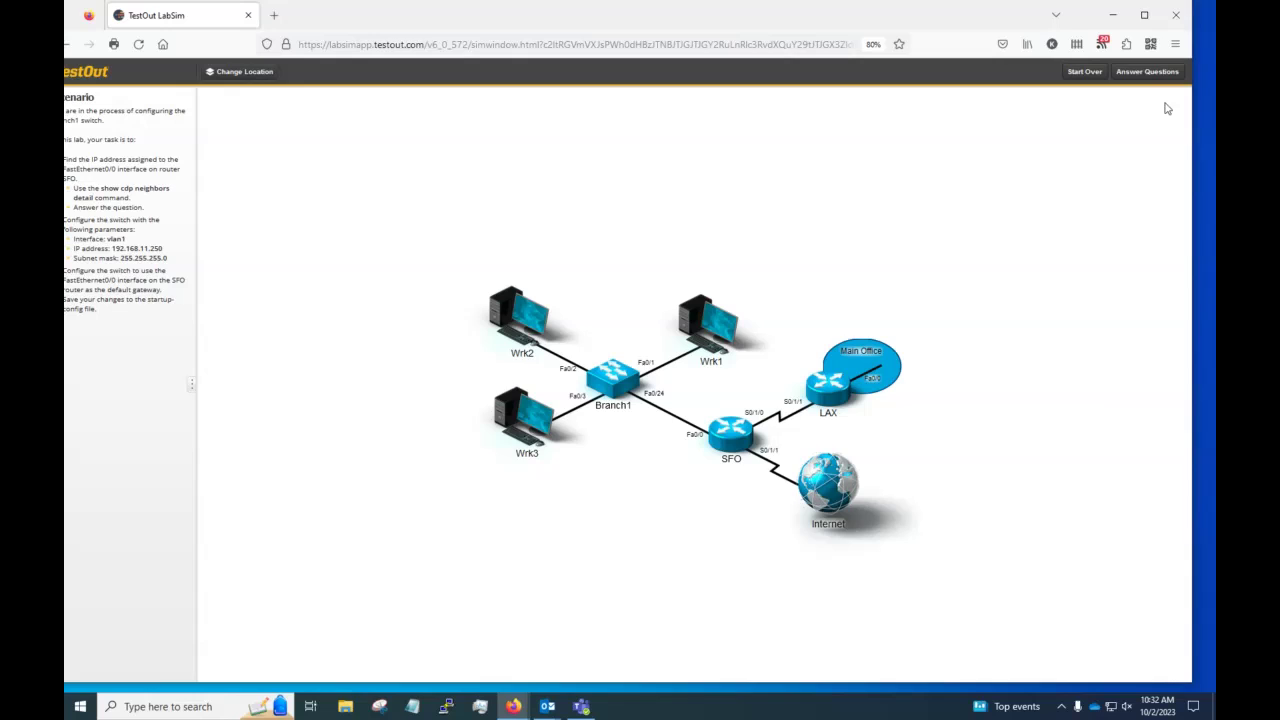
left_click(1144, 14)
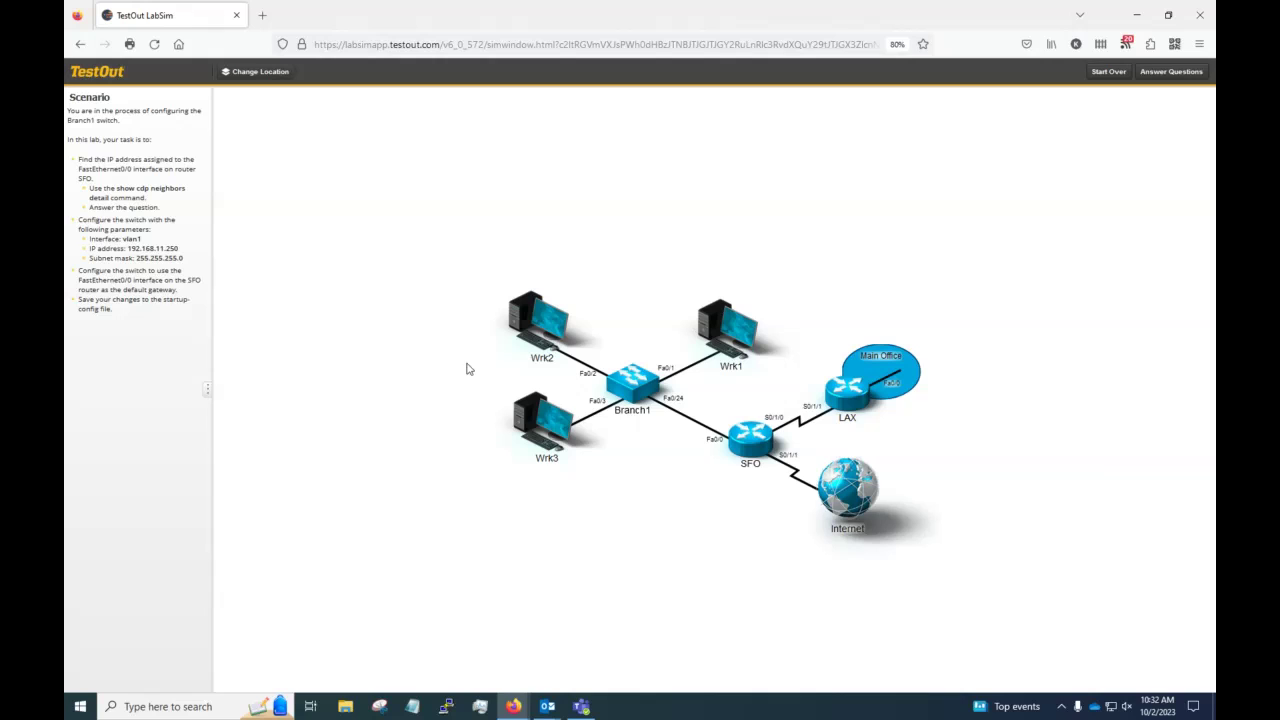
Step: Open the SFO router console, move it to the centre, and enter privileged mode with 'en'
left_click(756, 443)
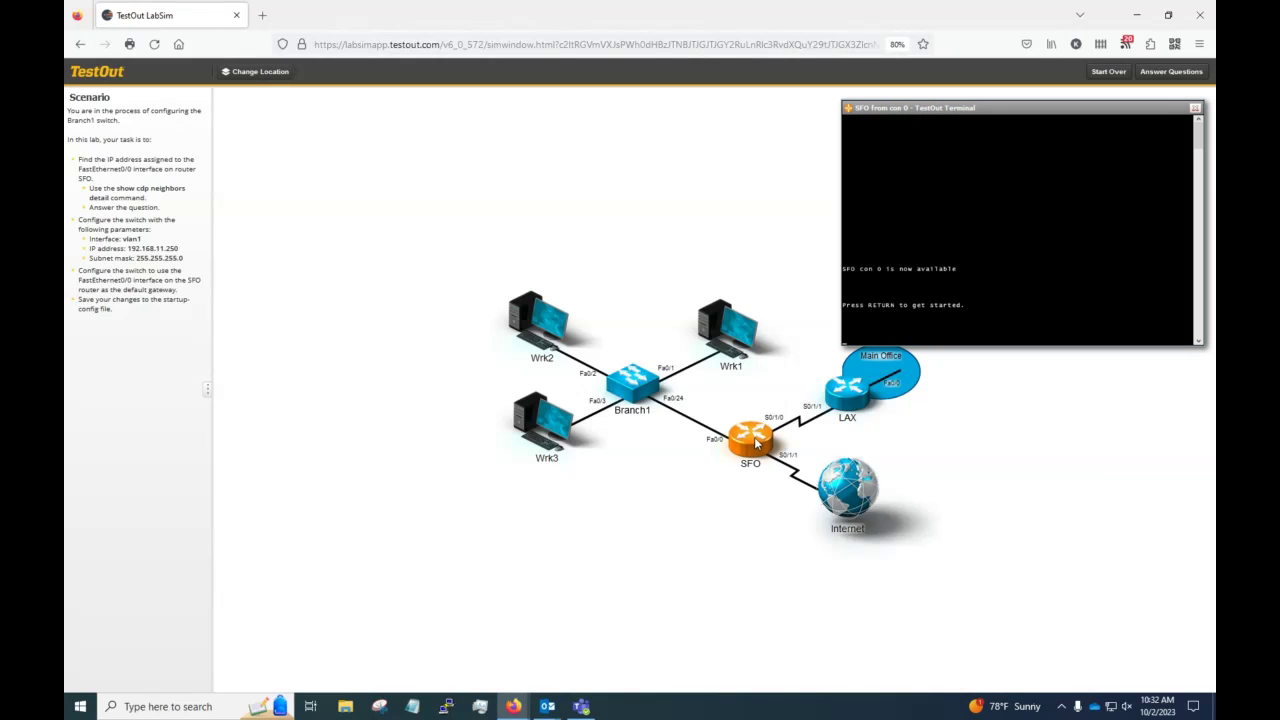
left_click_drag(909, 108, 634, 155)
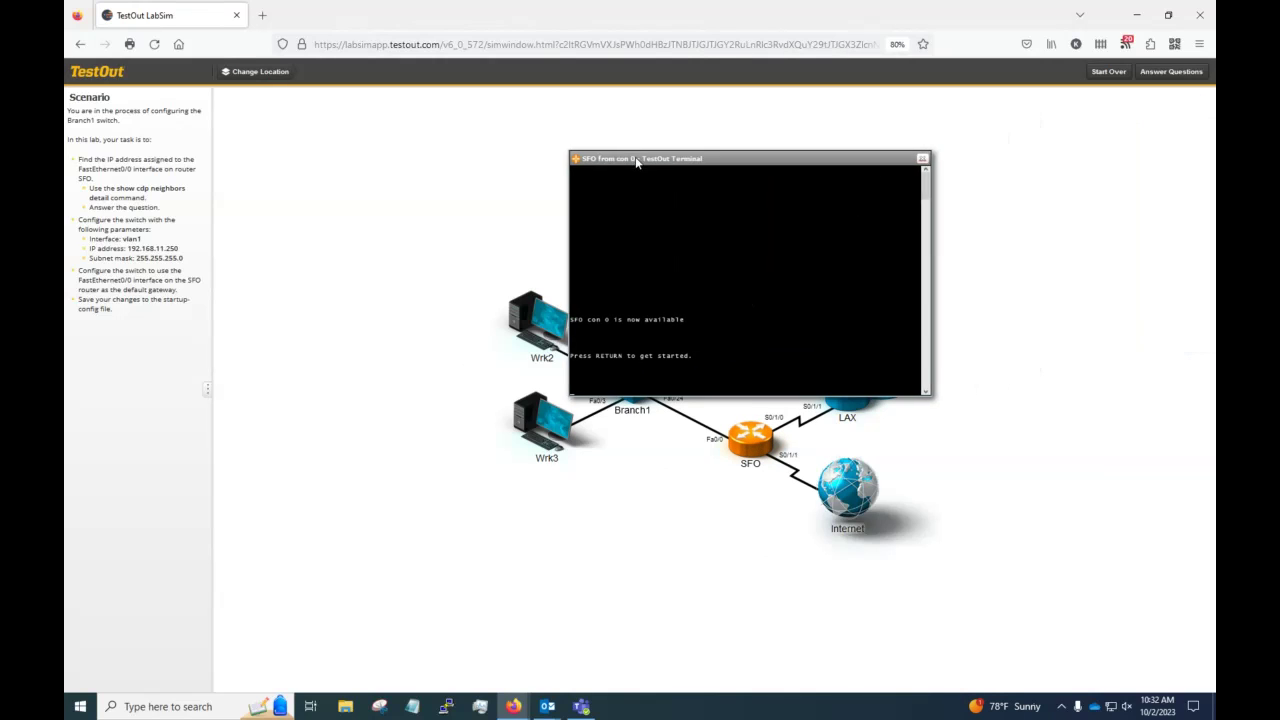
key("Return")
key("Return")
key("Return")
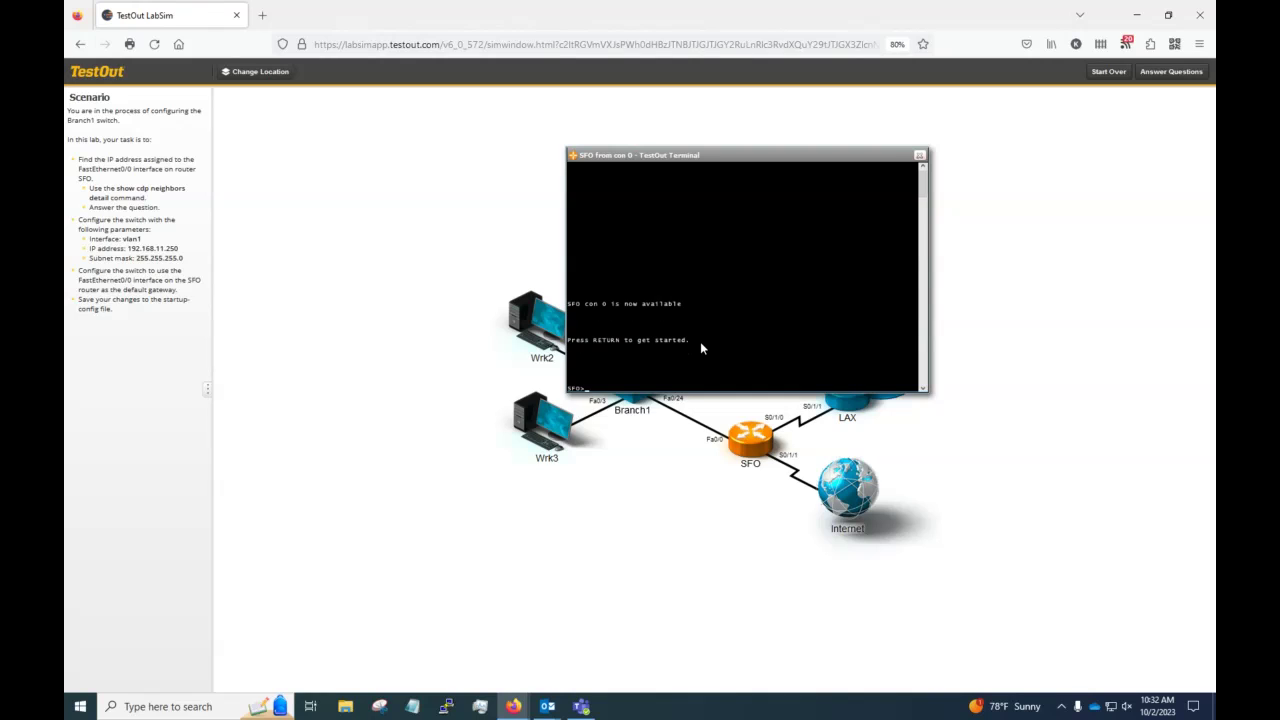
type("en")
key("Return")
key("Return")
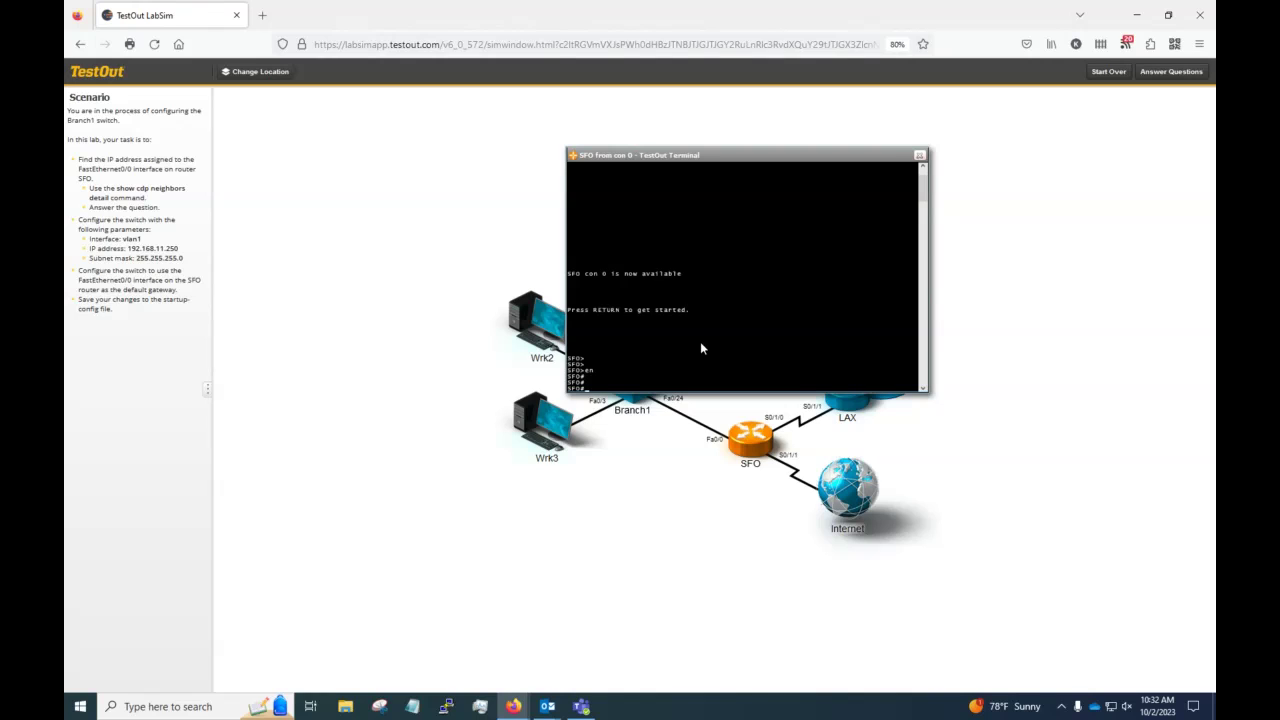
Step: List SFO's running configuration with 'sho run' and highlight FastEthernet0/0's address 192.168.11.254
type("sho run")
key("Return")
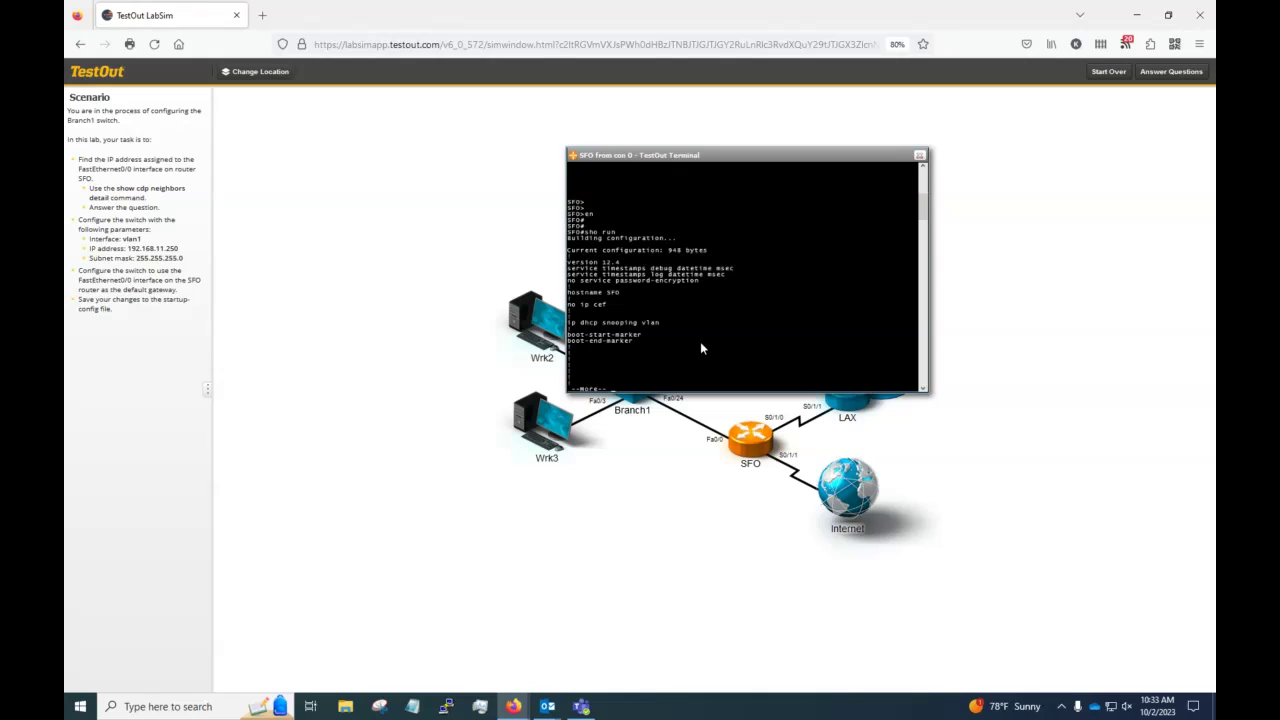
key("space")
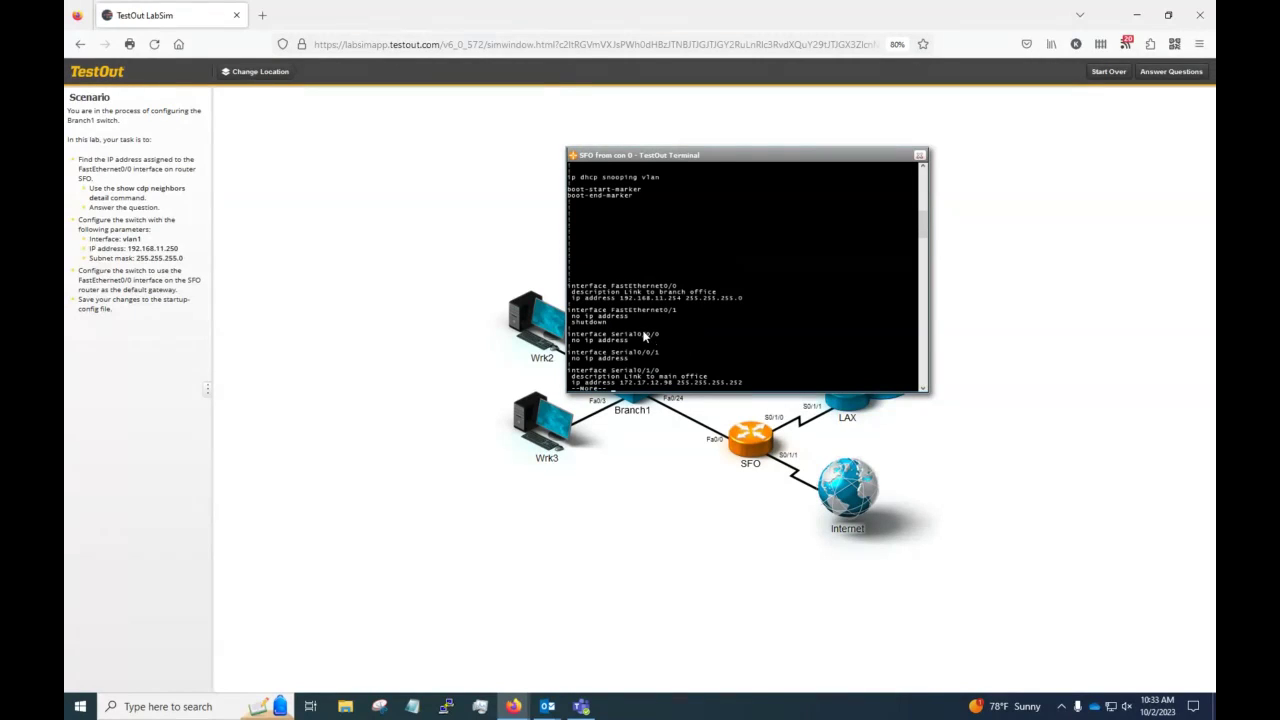
key("Return")
key("Return")
key("Return")
key("Return")
key("Return")
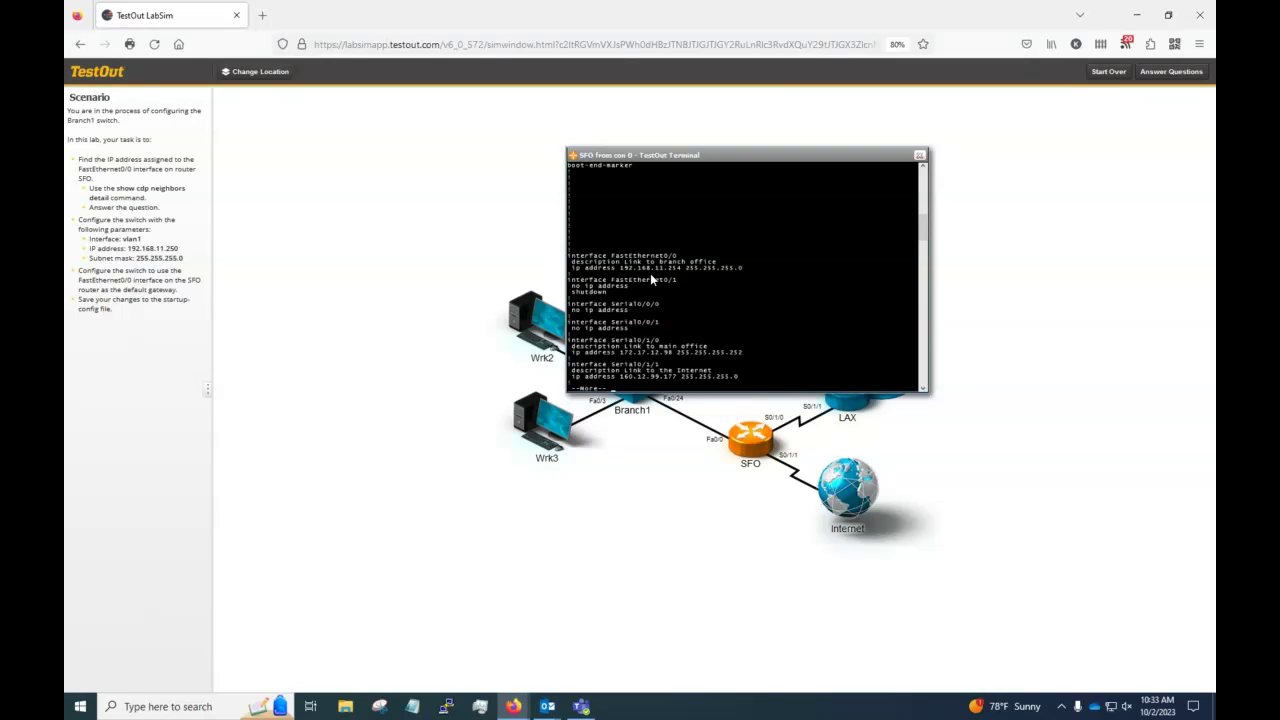
left_click_drag(622, 268, 686, 270)
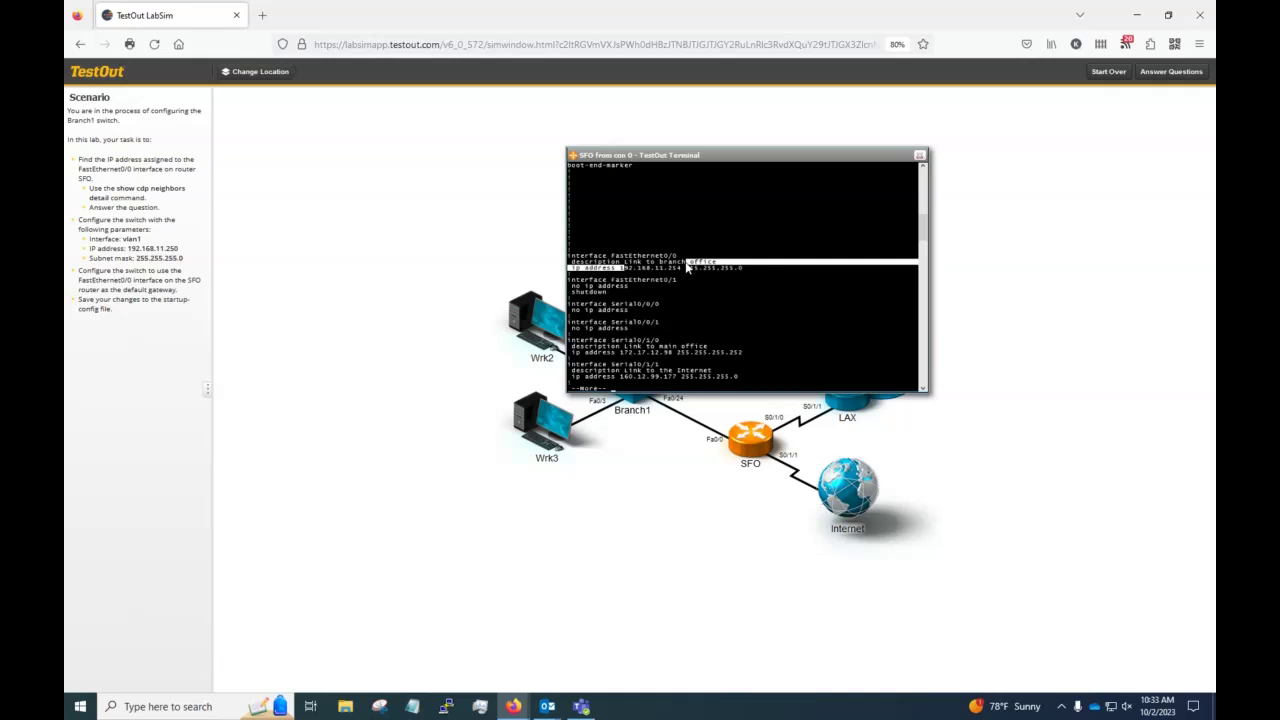
Step: Choose 192.168.11.254 as SFO's FastEthernet0/0 address in Lab Questions, then close the panel
left_click(1171, 72)
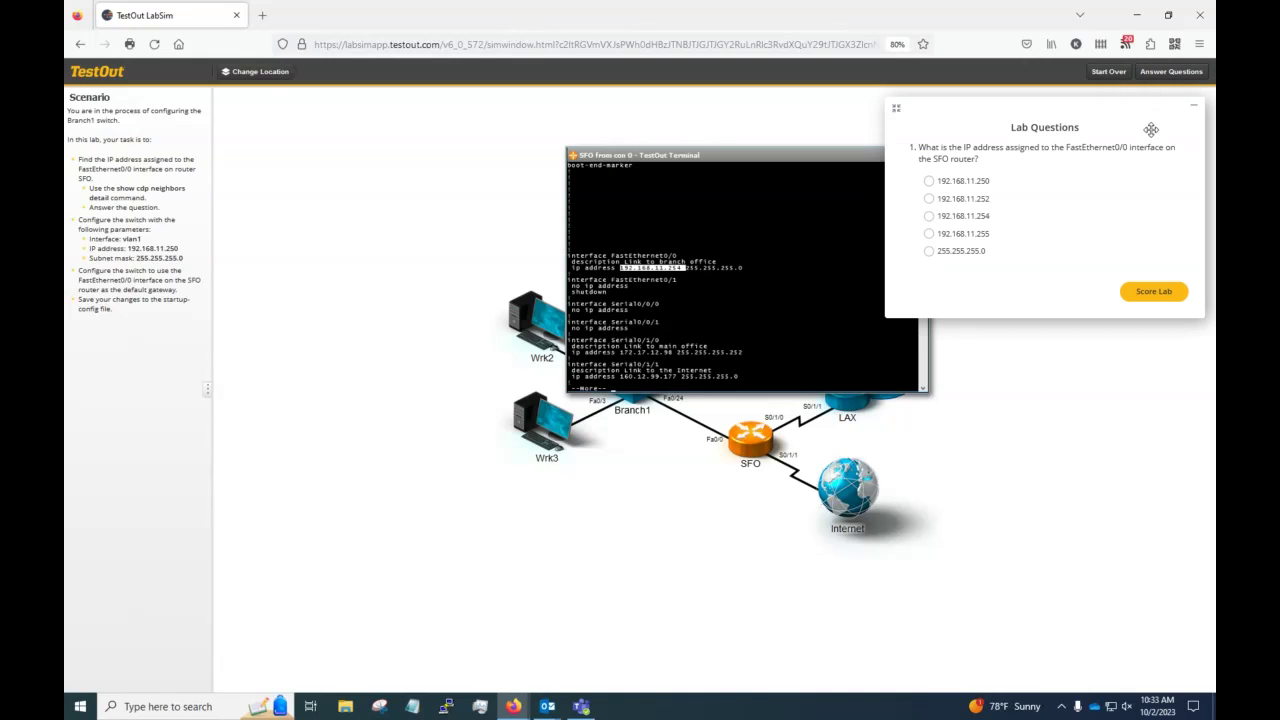
left_click(929, 216)
left_click(1196, 111)
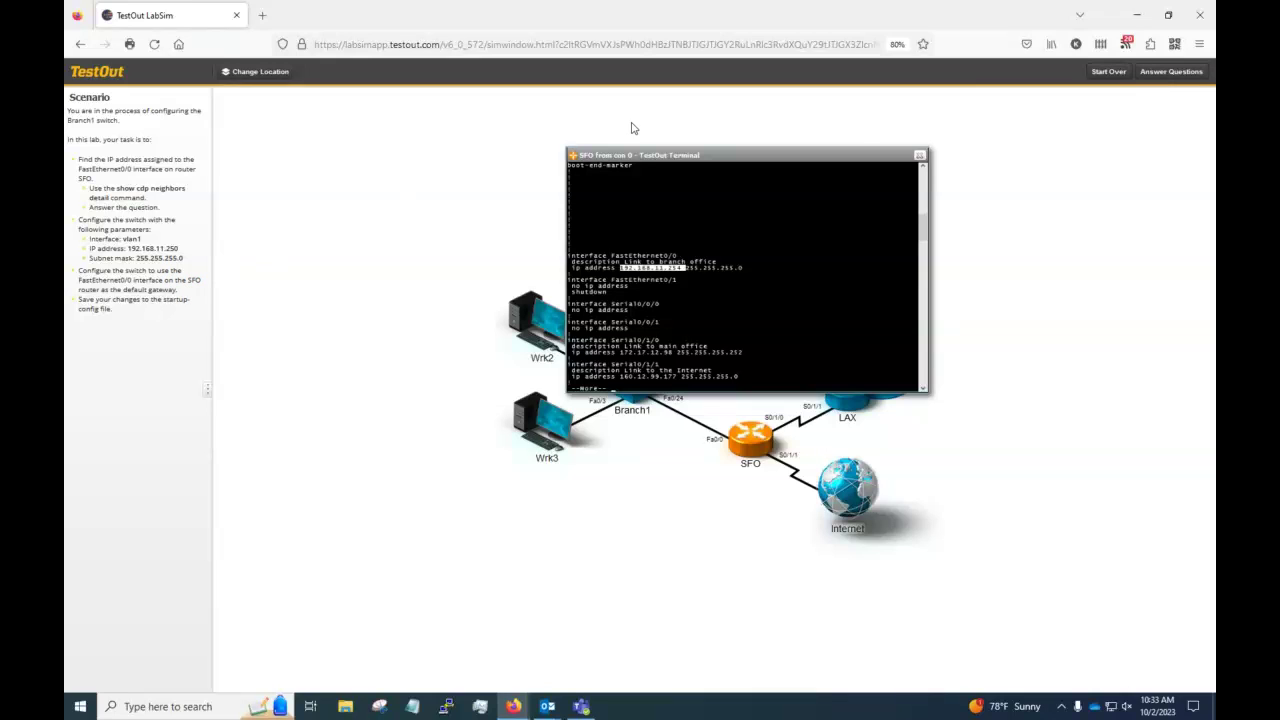
Step: Close the SFO TestOut Terminal window
left_click(920, 156)
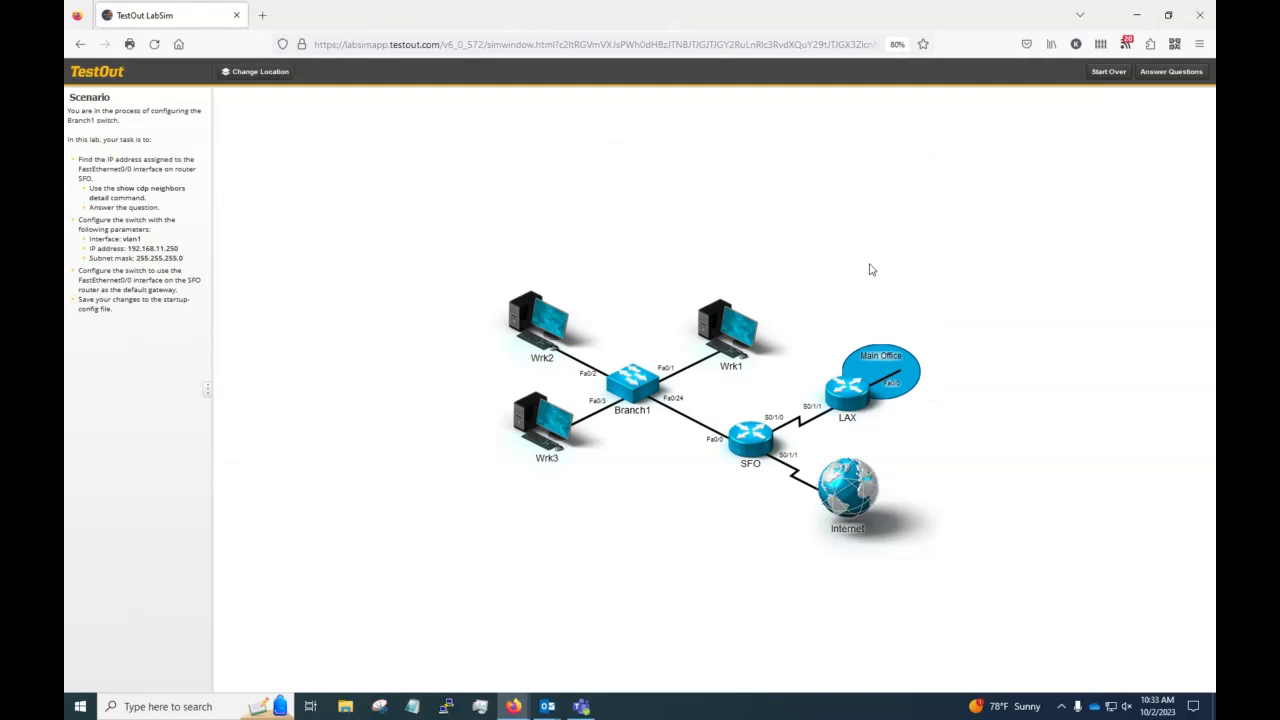
Step: Open the Branch1 switch console, enter privileged mode with 'en', and run 'sho run'
left_click(636, 388)
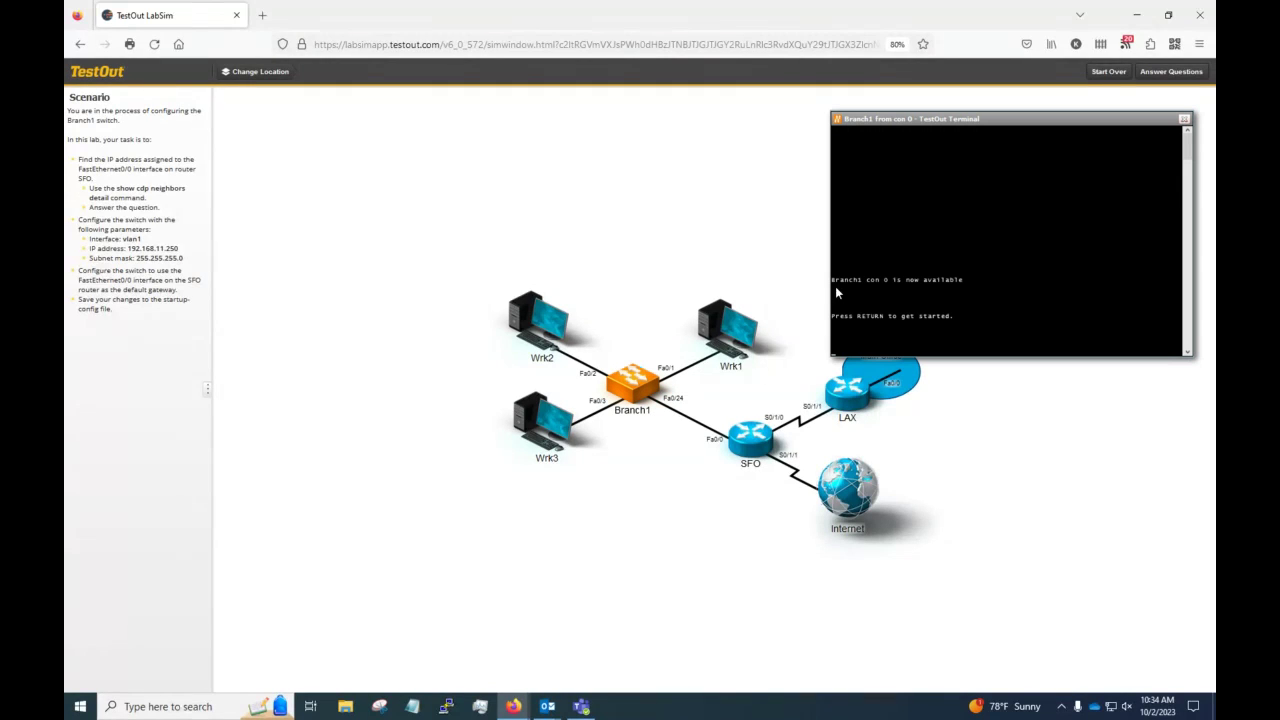
key("Return")
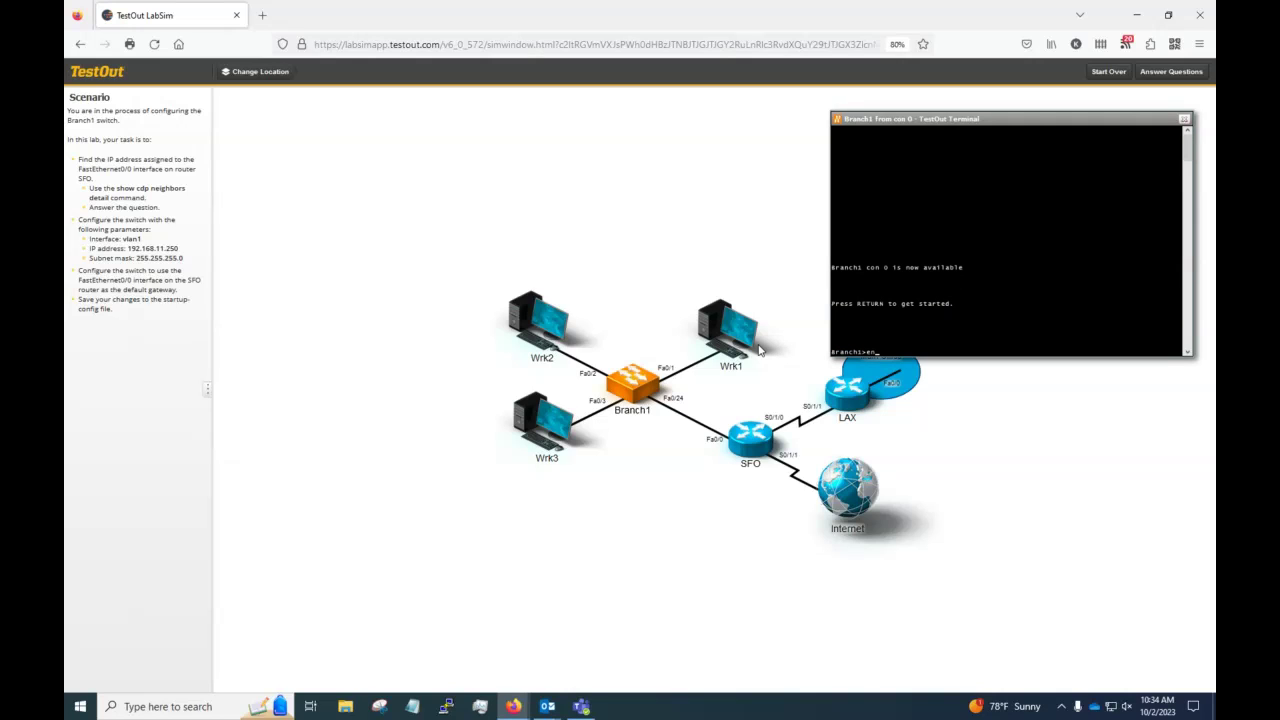
type("en")
key("Return")
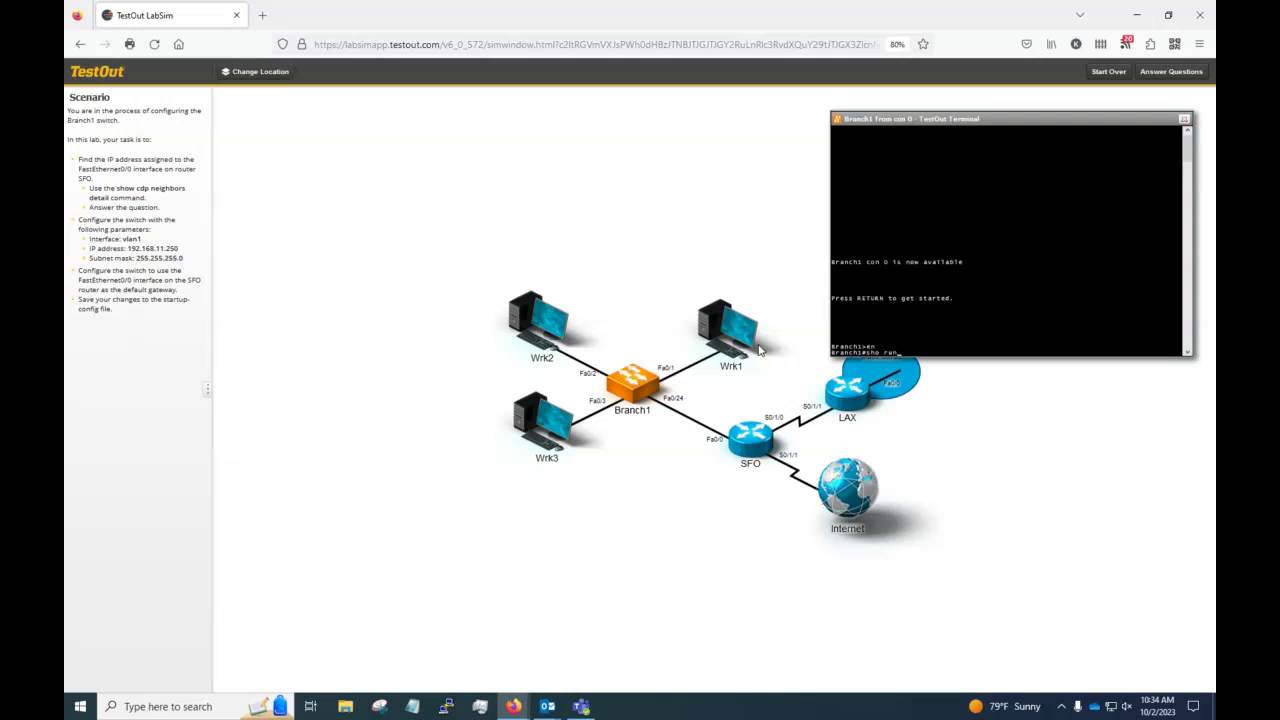
key("Return")
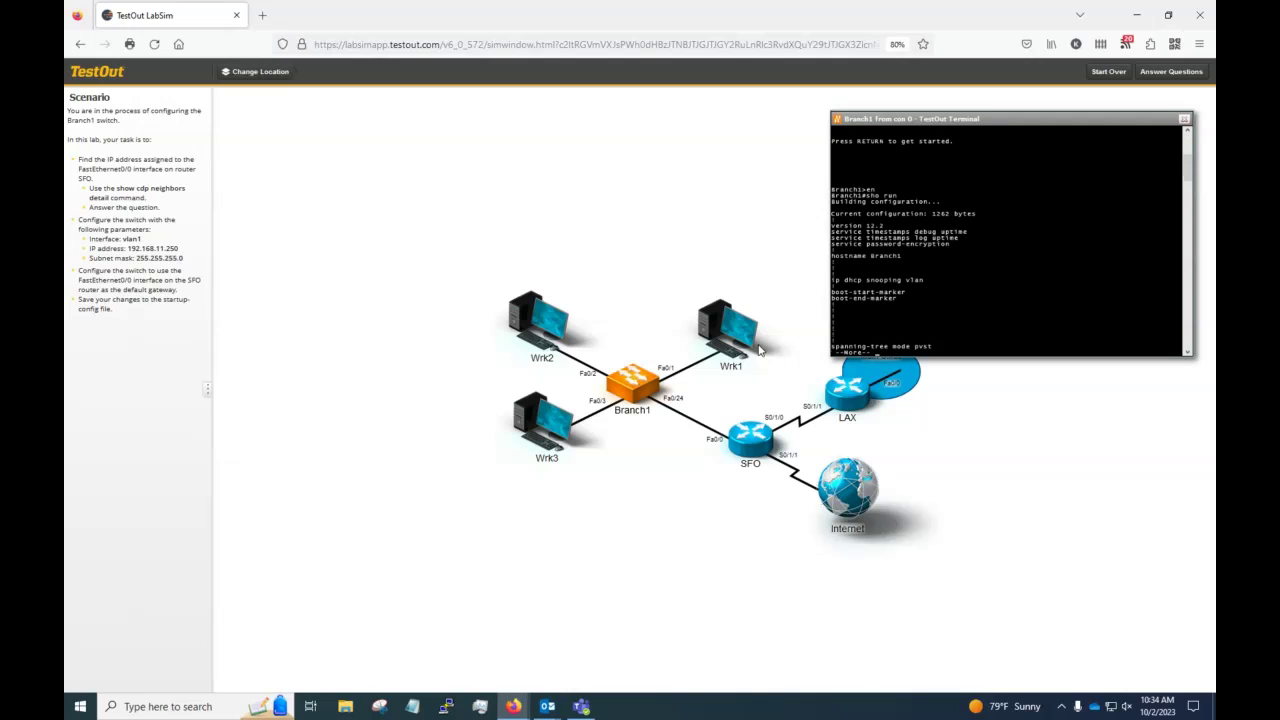
Step: Raise the Firefox page zoom through 90% to 100%
left_click(1197, 47)
left_click(1173, 376)
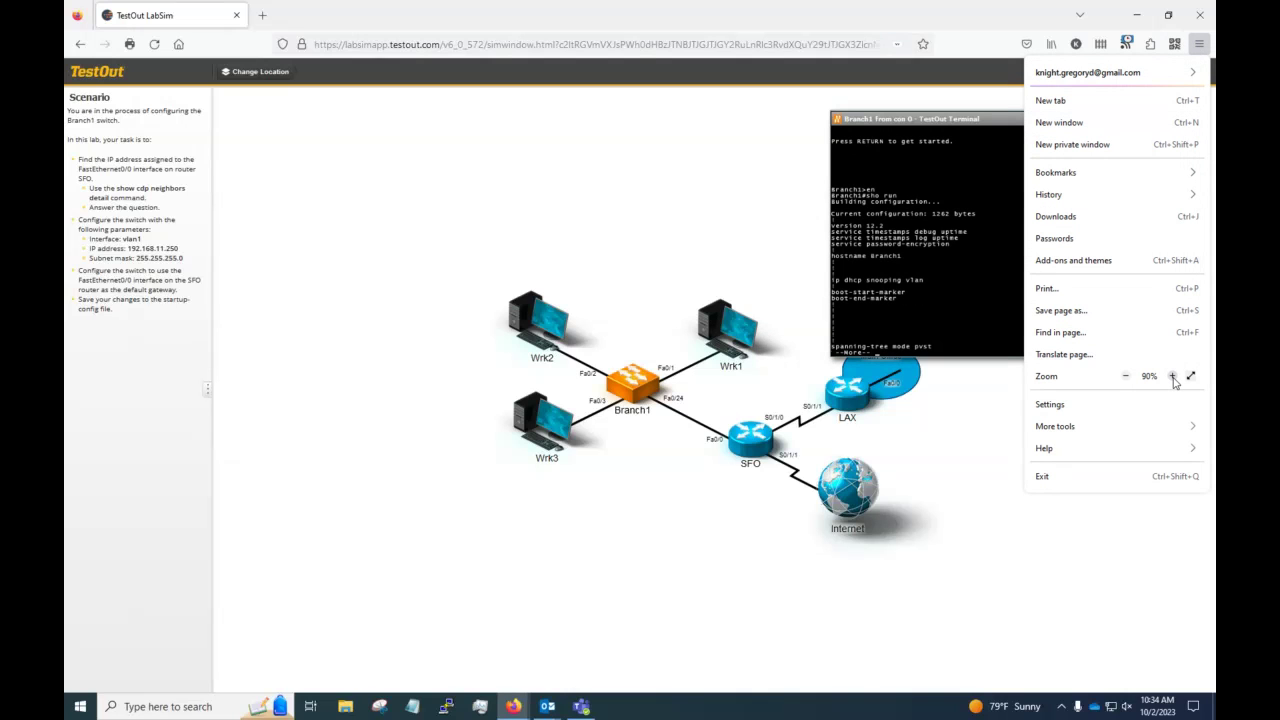
left_click(1173, 376)
left_click(997, 622)
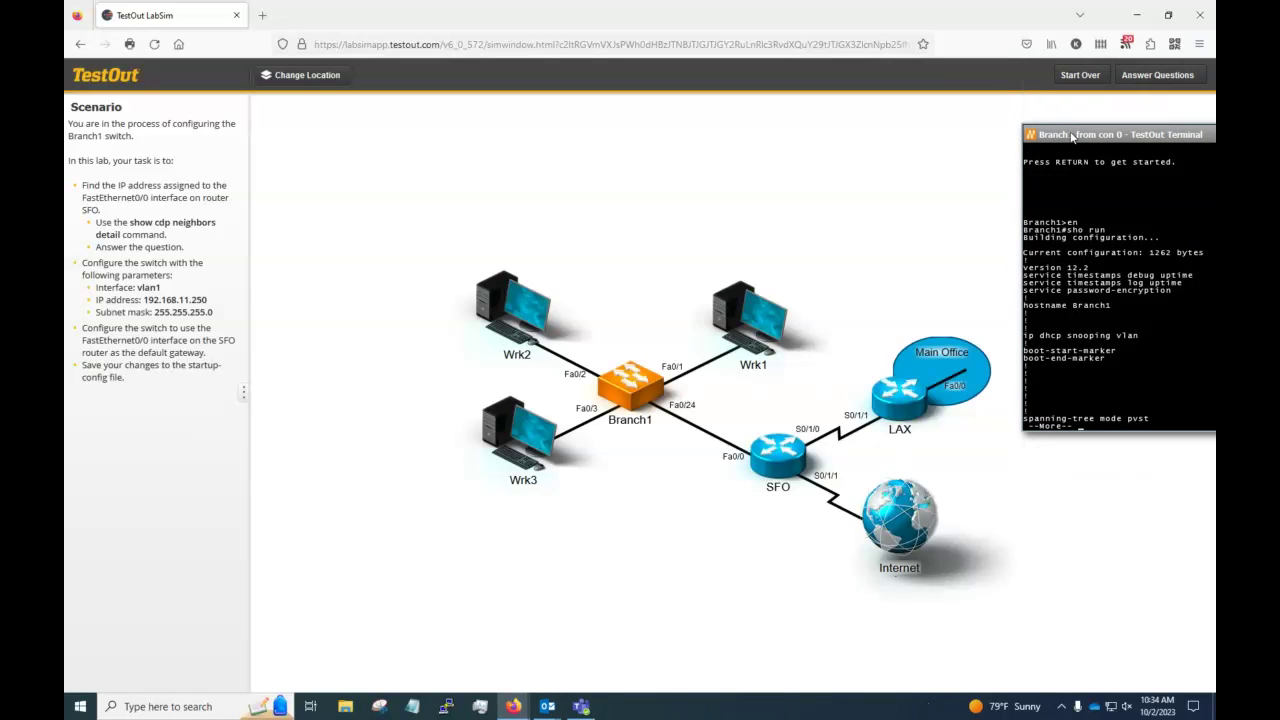
Step: Page through and review Branch1's running configuration, confirming interface Vlan1 has no IP address
left_click_drag(1072, 137, 526, 130)
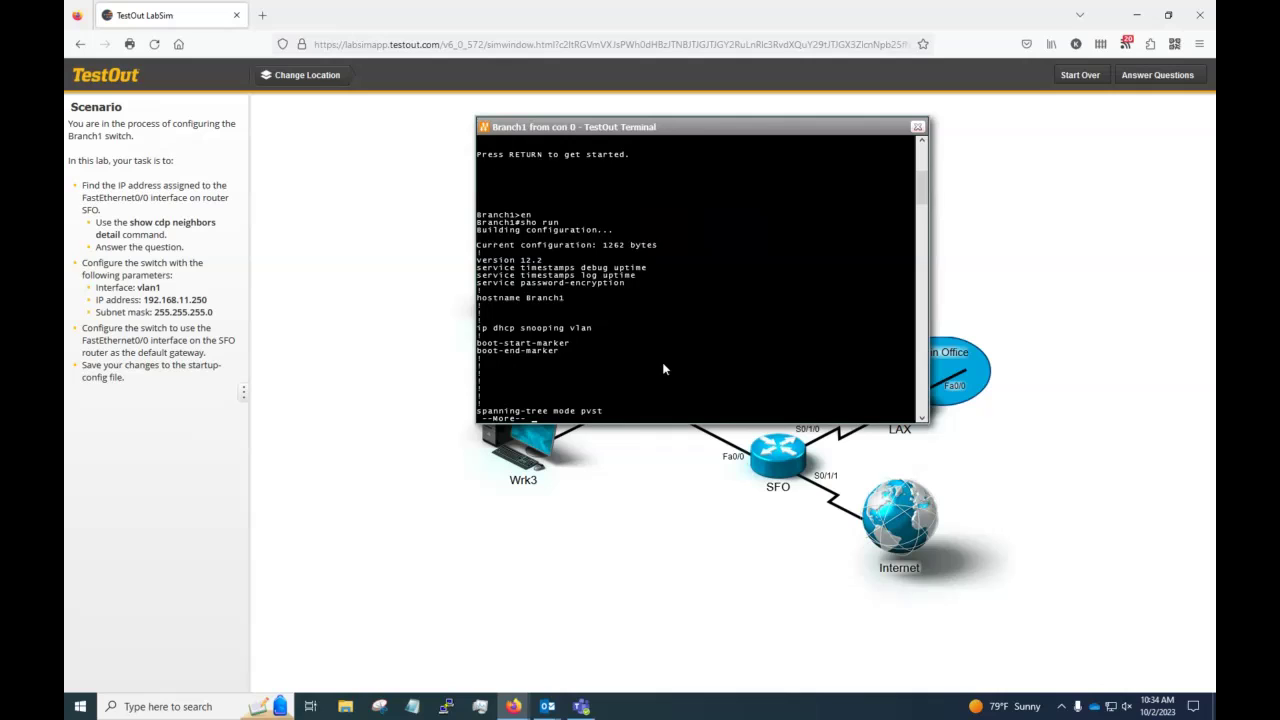
key("space")
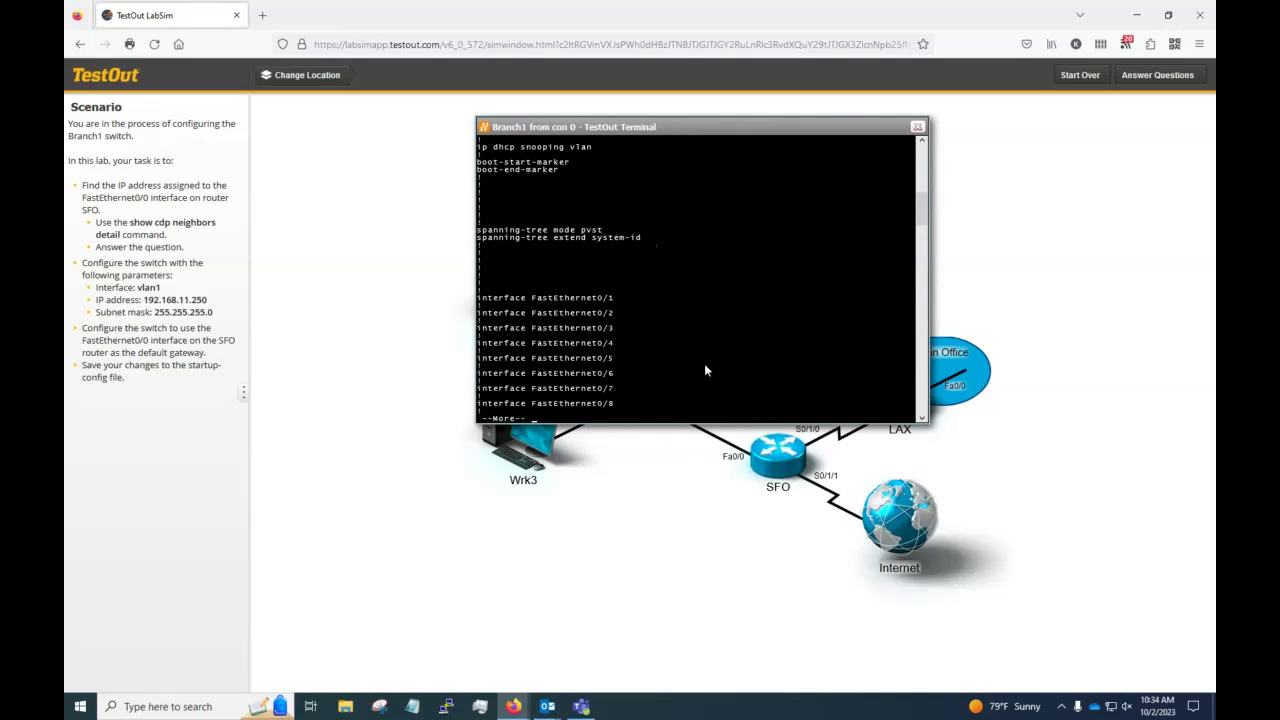
key("space")
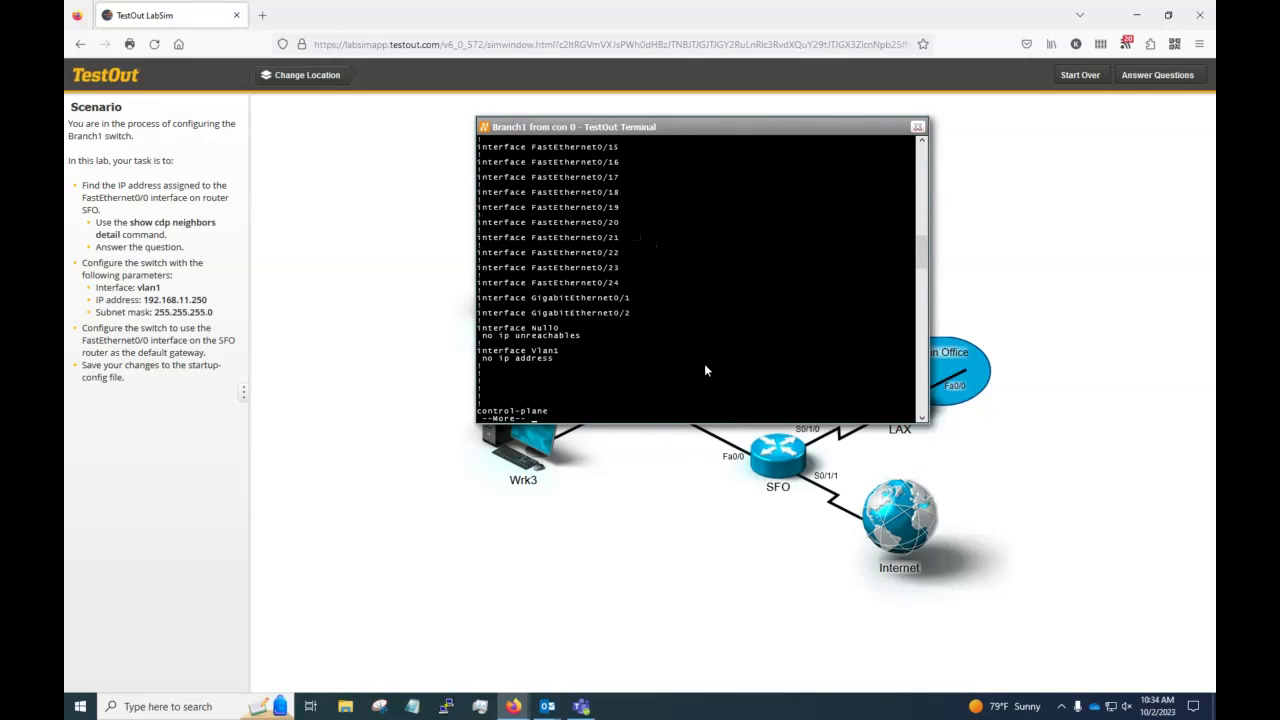
key("space")
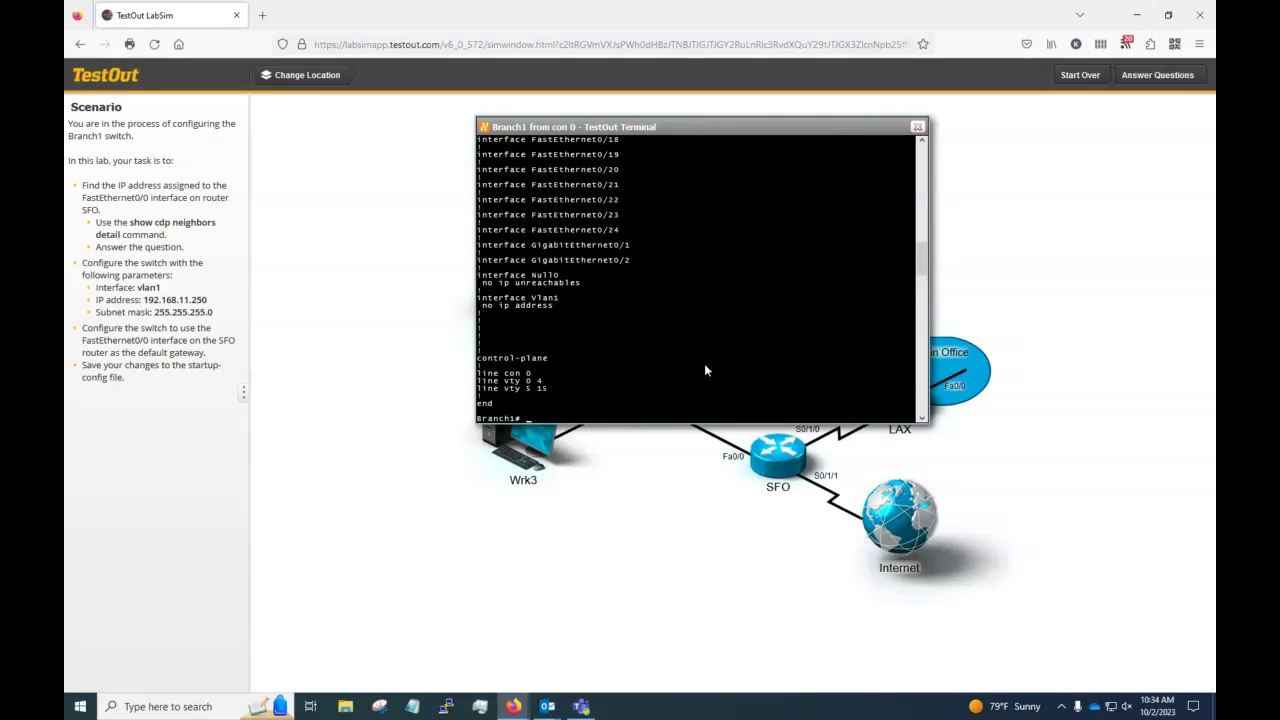
key("Return")
key("Return")
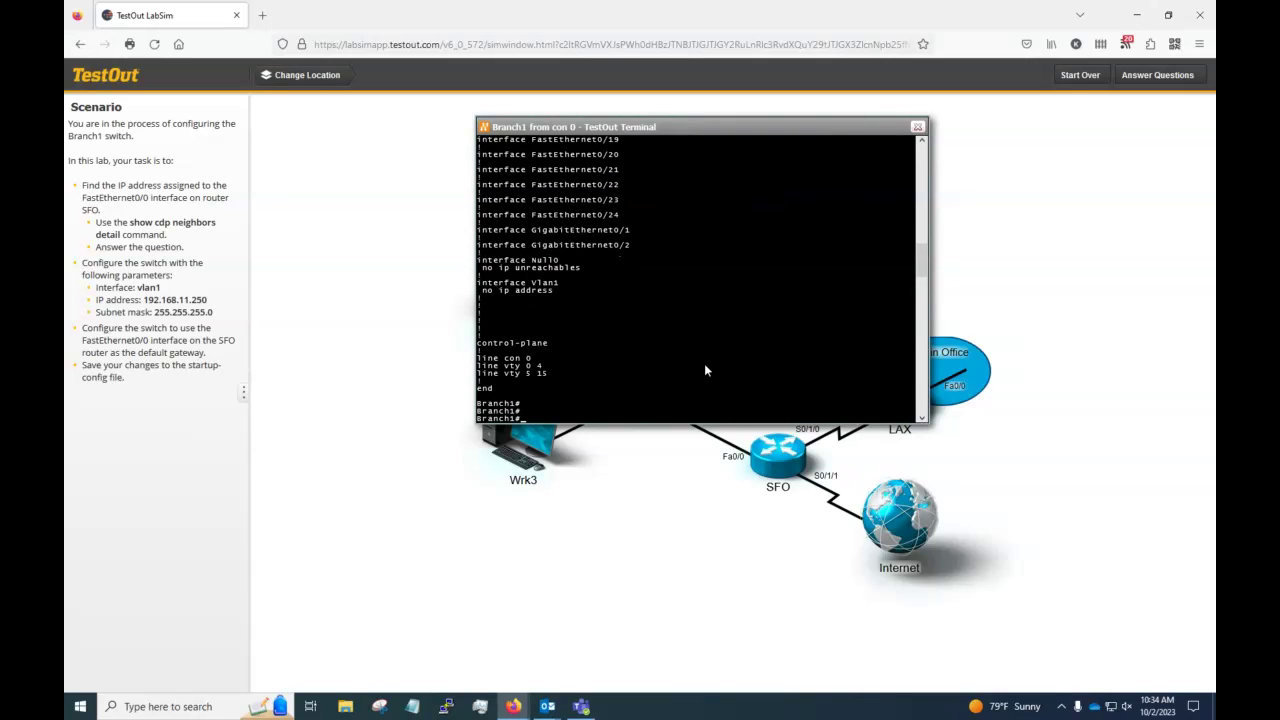
scroll(704, 364, "up", 10)
scroll(703, 350, "up", 10)
scroll(552, 254, "down", 5)
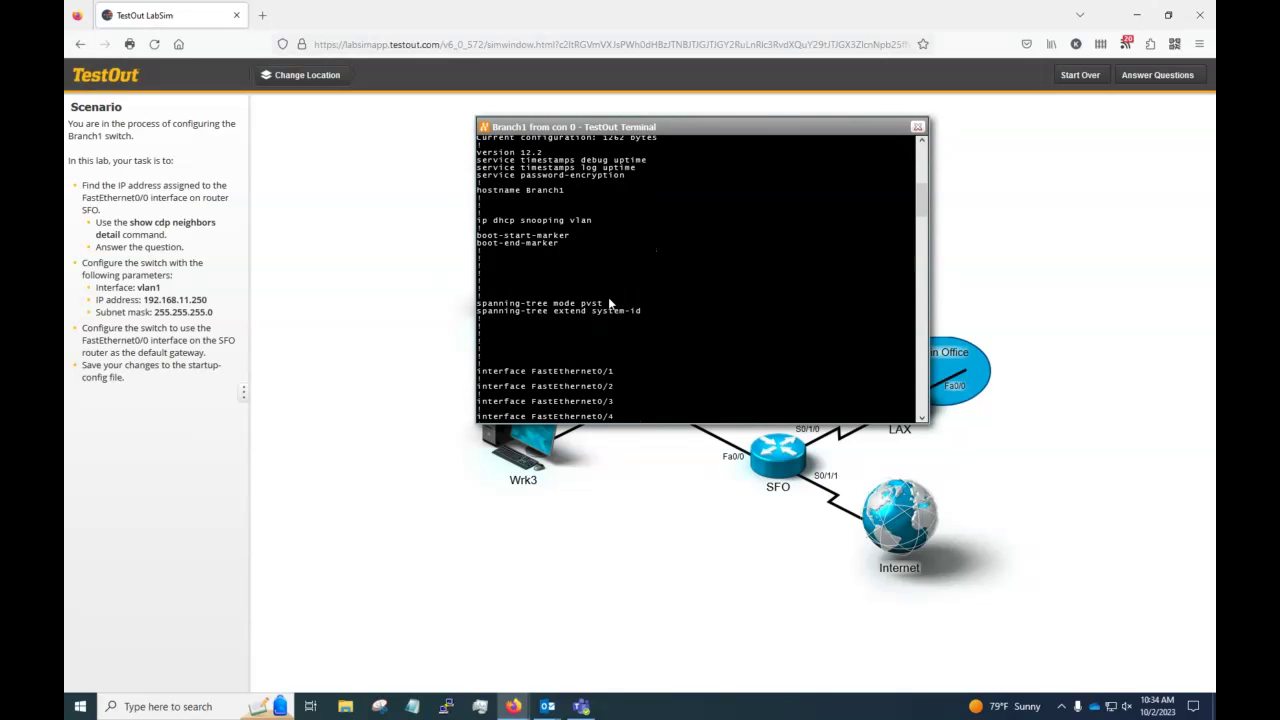
scroll(608, 297, "up", 10)
scroll(608, 297, "down", 5)
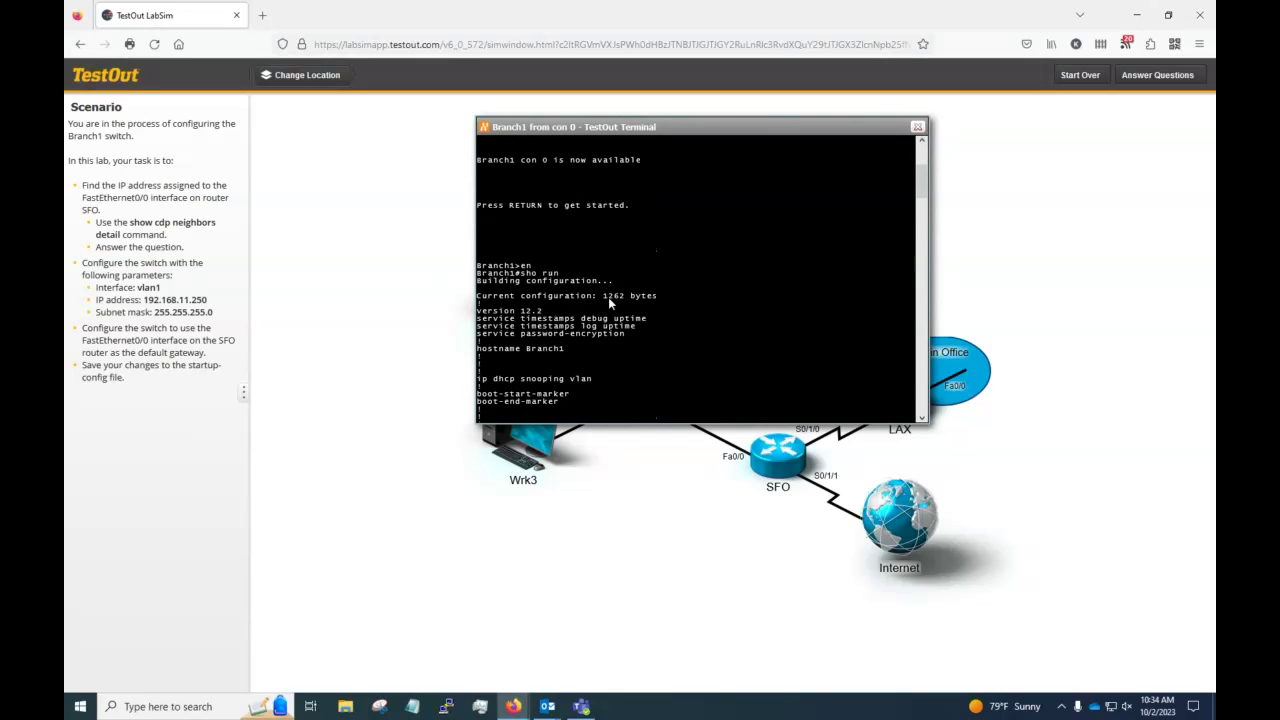
scroll(608, 297, "down", 15)
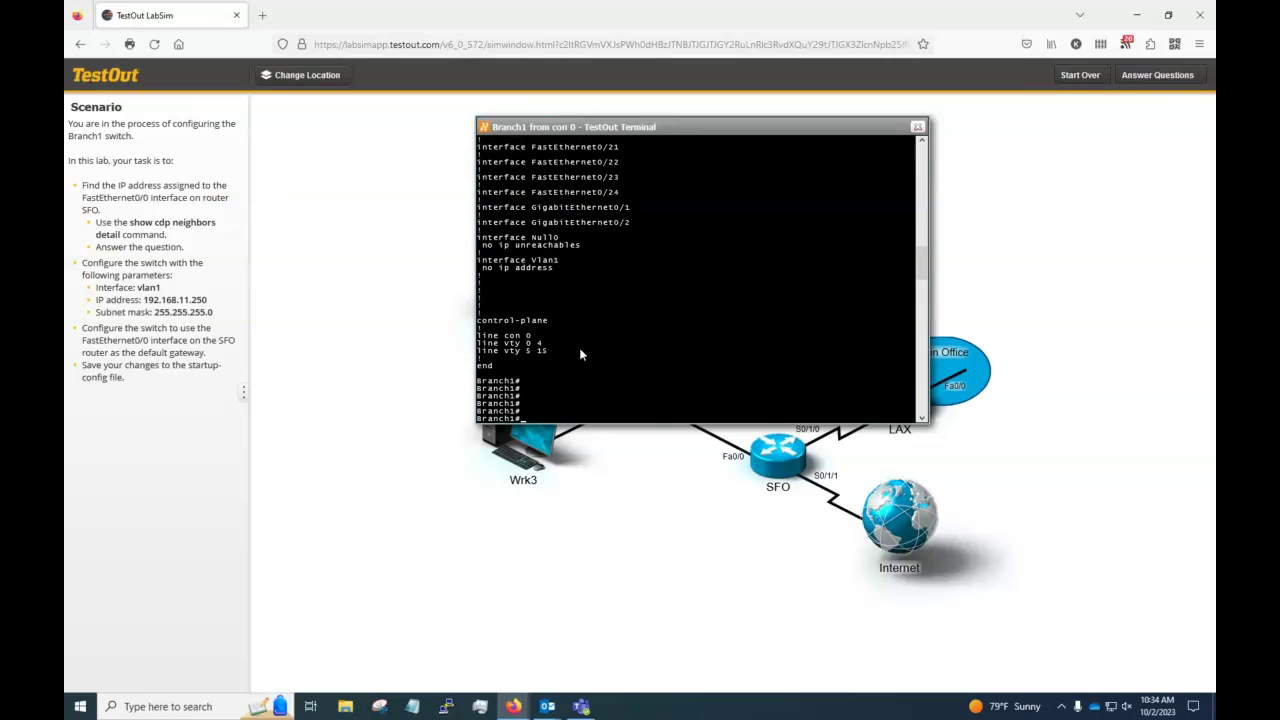
key("Return")
key("Return")
key("Return")
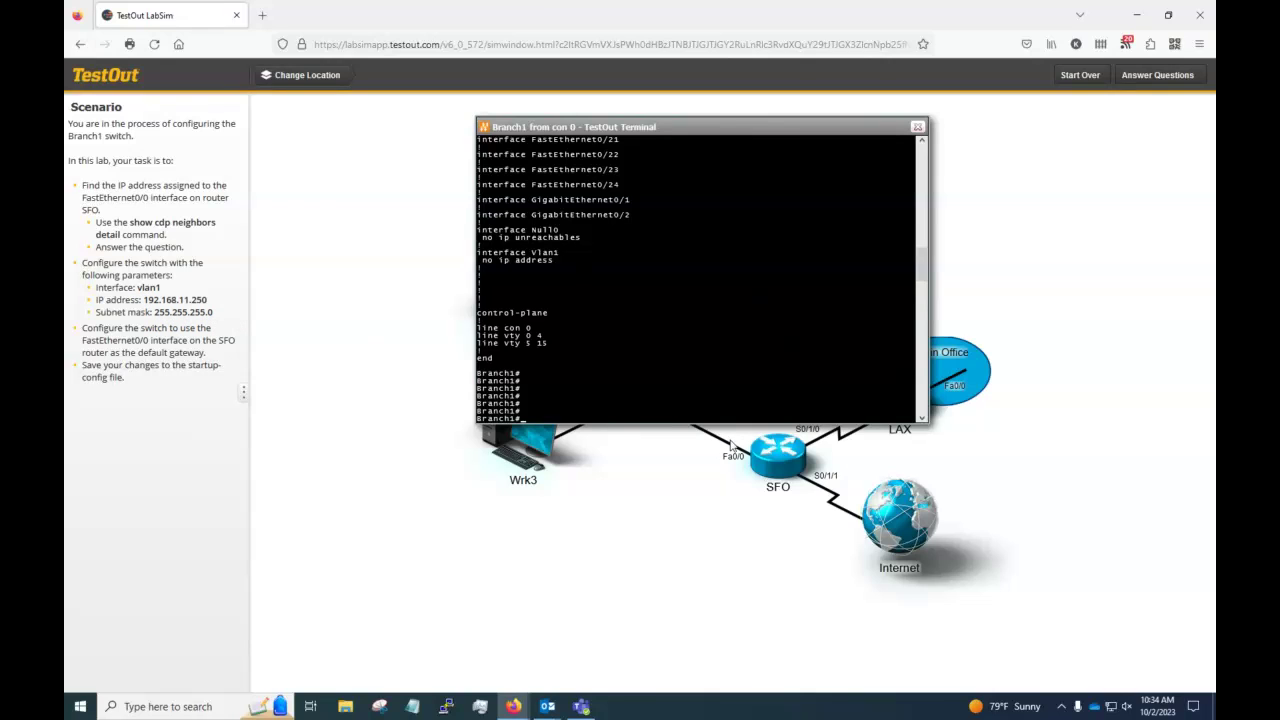
Step: Enter global configuration mode with 'configure terminal' and select interface vlan 1
type("conf")
key("Tab")
type("t")
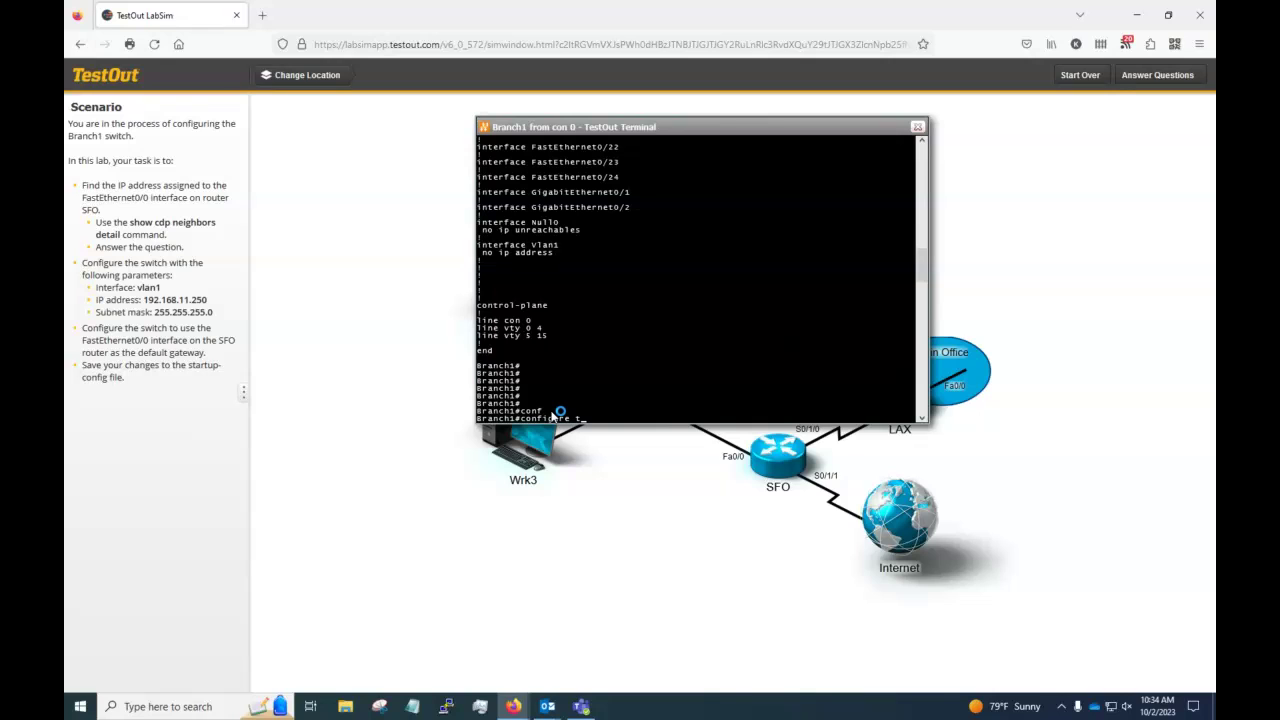
type("er")
key("Tab")
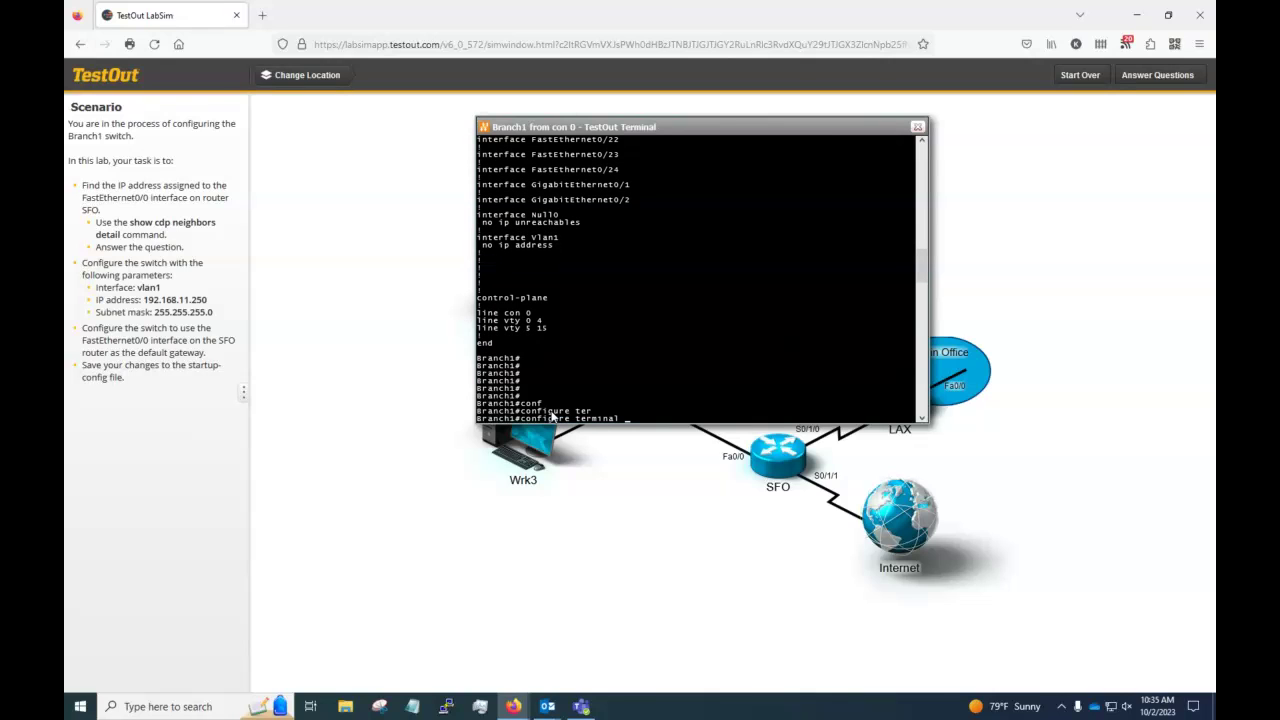
key("Return")
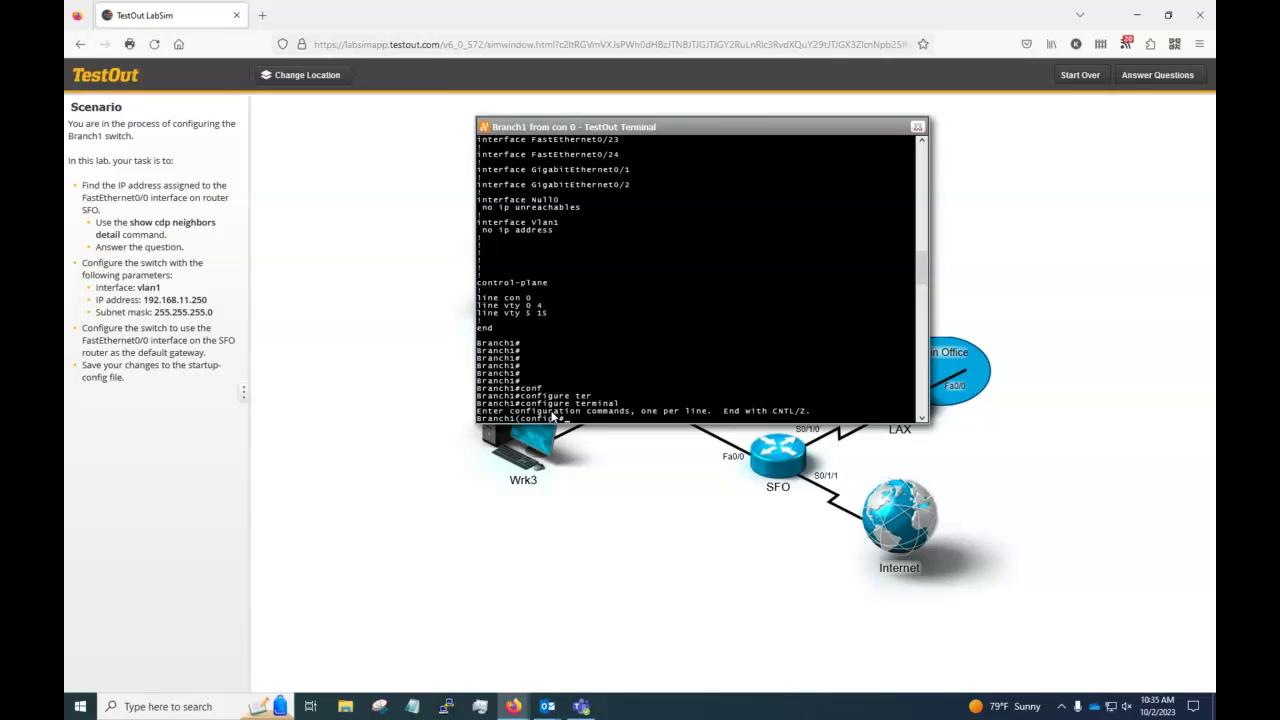
type("int vlan 1")
key("Return")
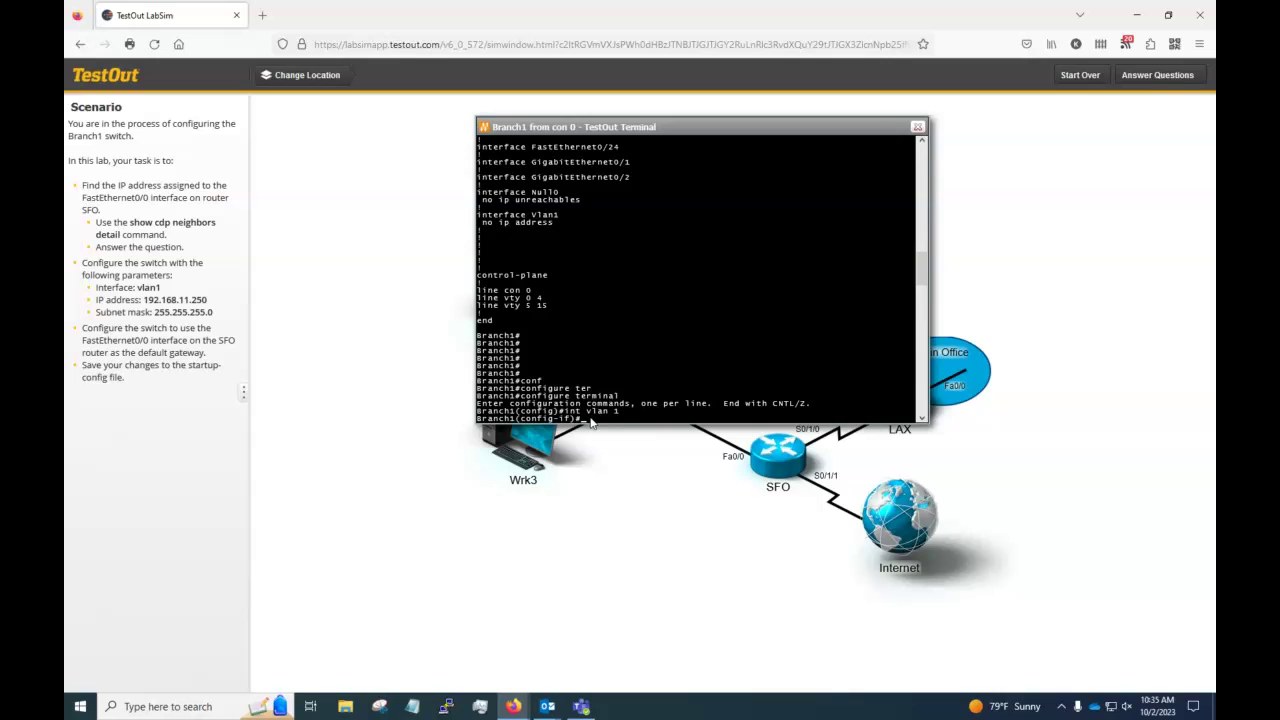
Step: Assign vlan 1 the address 192.168.11.250 255.255.255.0, then exit to global configuration mode
type("ip addr")
key("BackSpace")
key("BackSpace")
type("re")
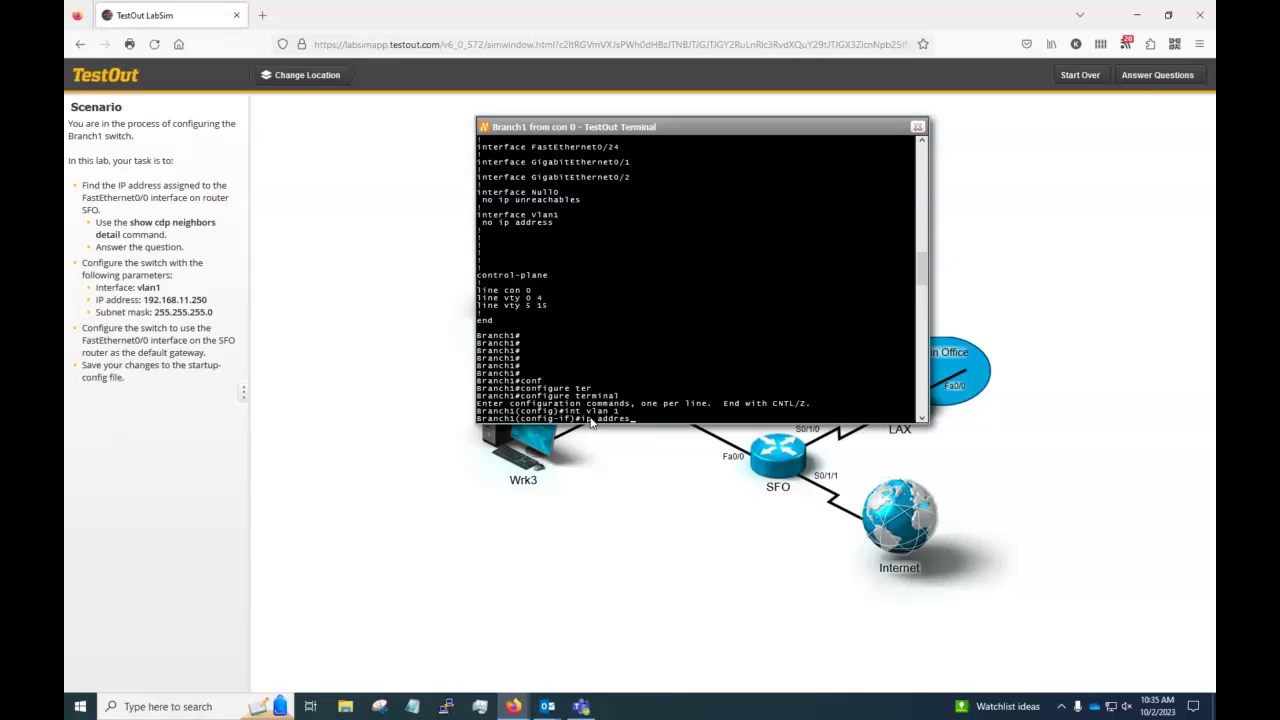
type("s 192.168.11.250 255.255.255.0")
key("Return")
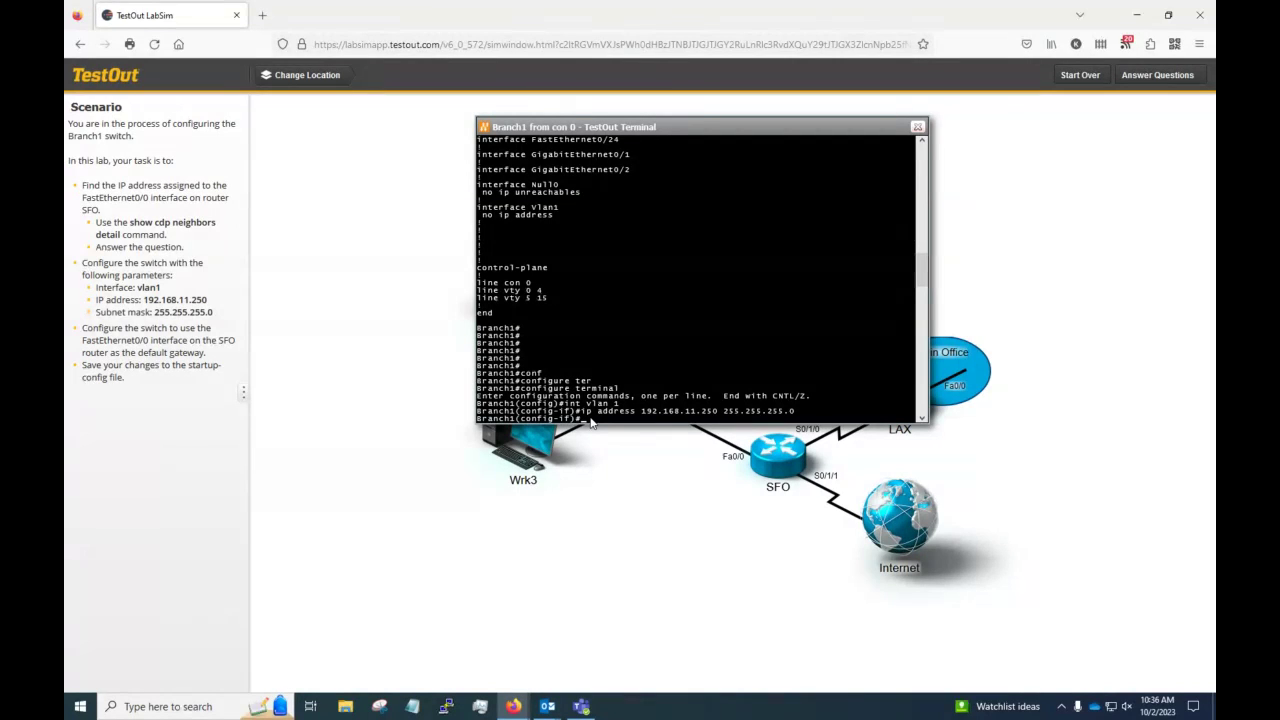
type("exit")
key("Return")
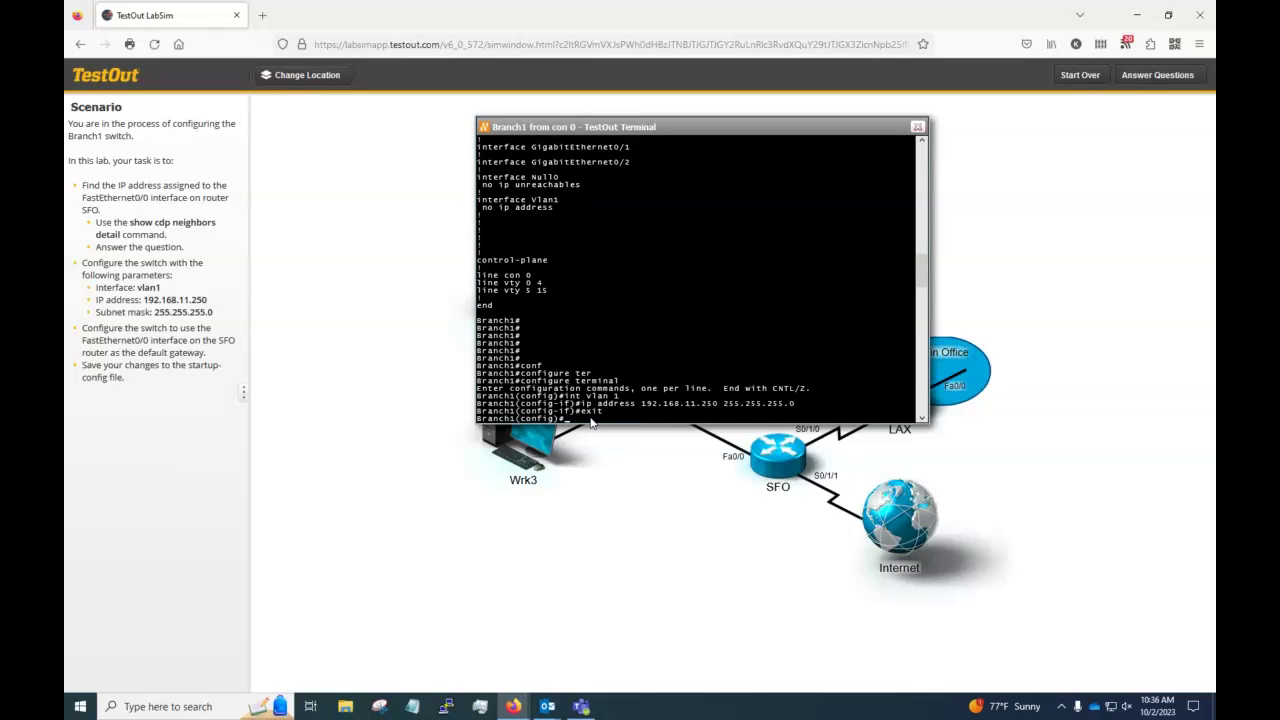
Step: Enter 'ip default-gateway 192.168.11.254', confirming SFO's address in Lab Questions along the way
type("ip defa")
key("Tab")
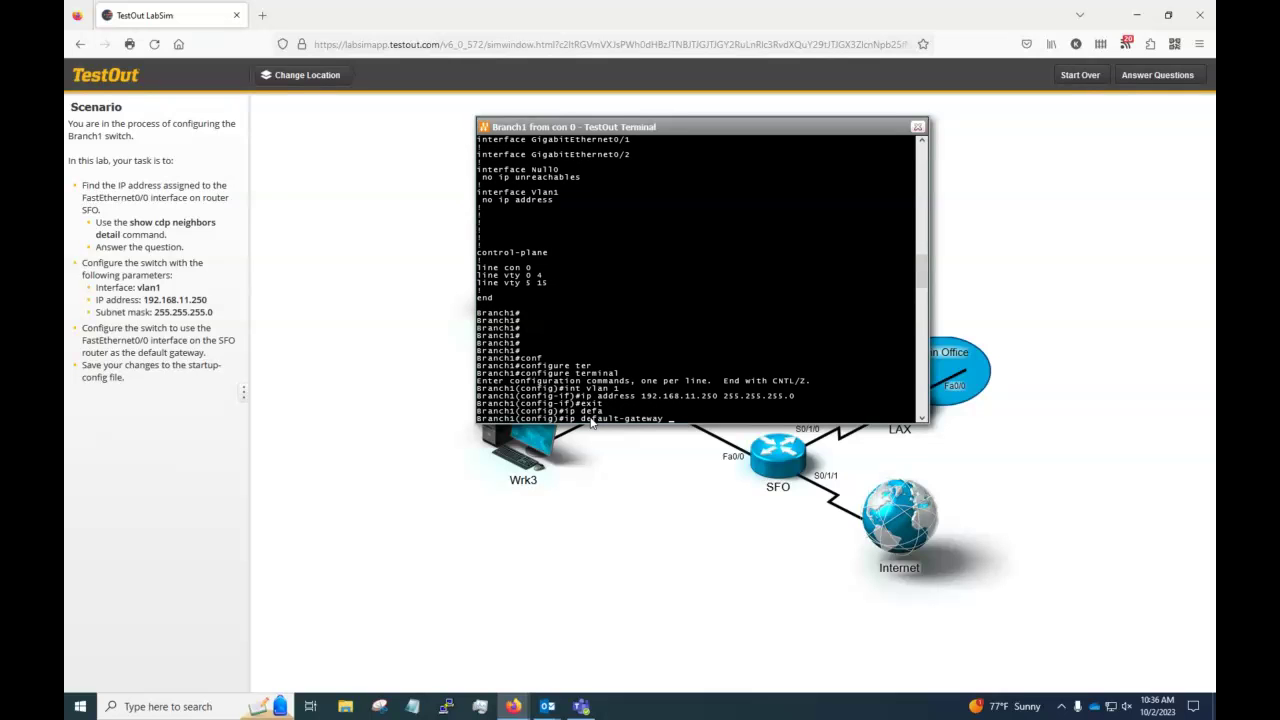
type("192.16")
key("BackSpace")
type("168")
left_click(1150, 78)
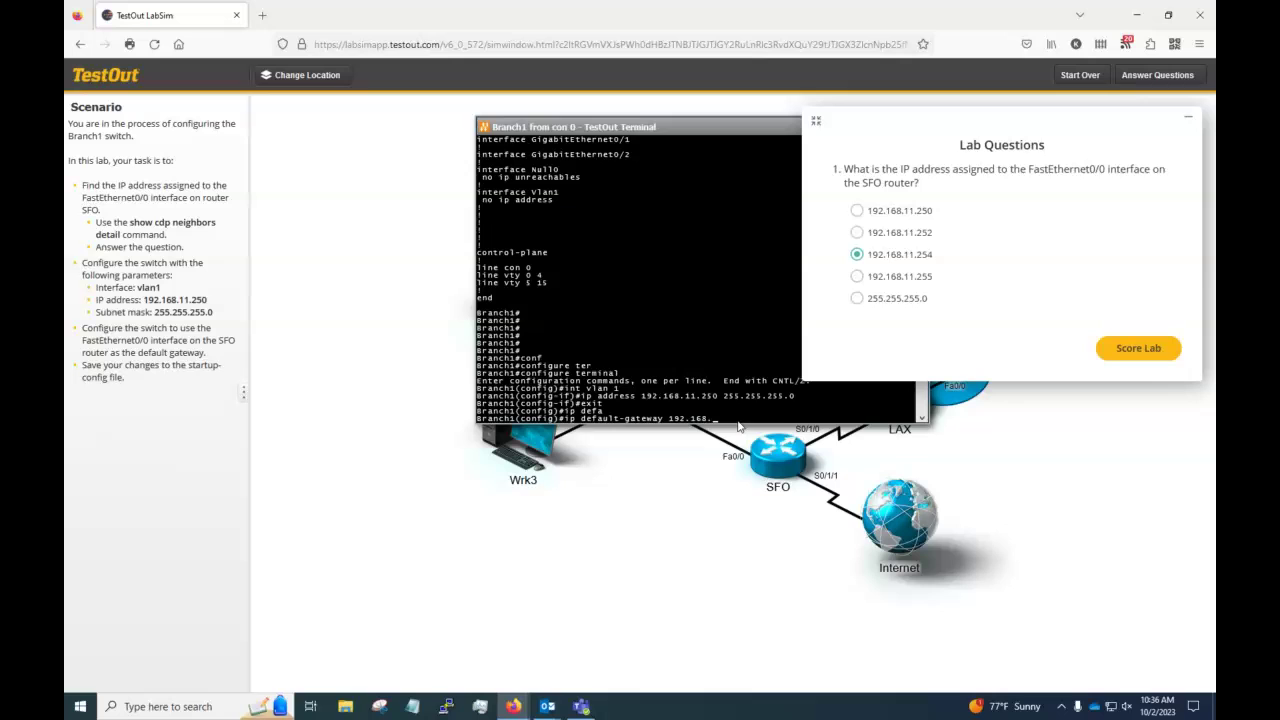
left_click(1189, 119)
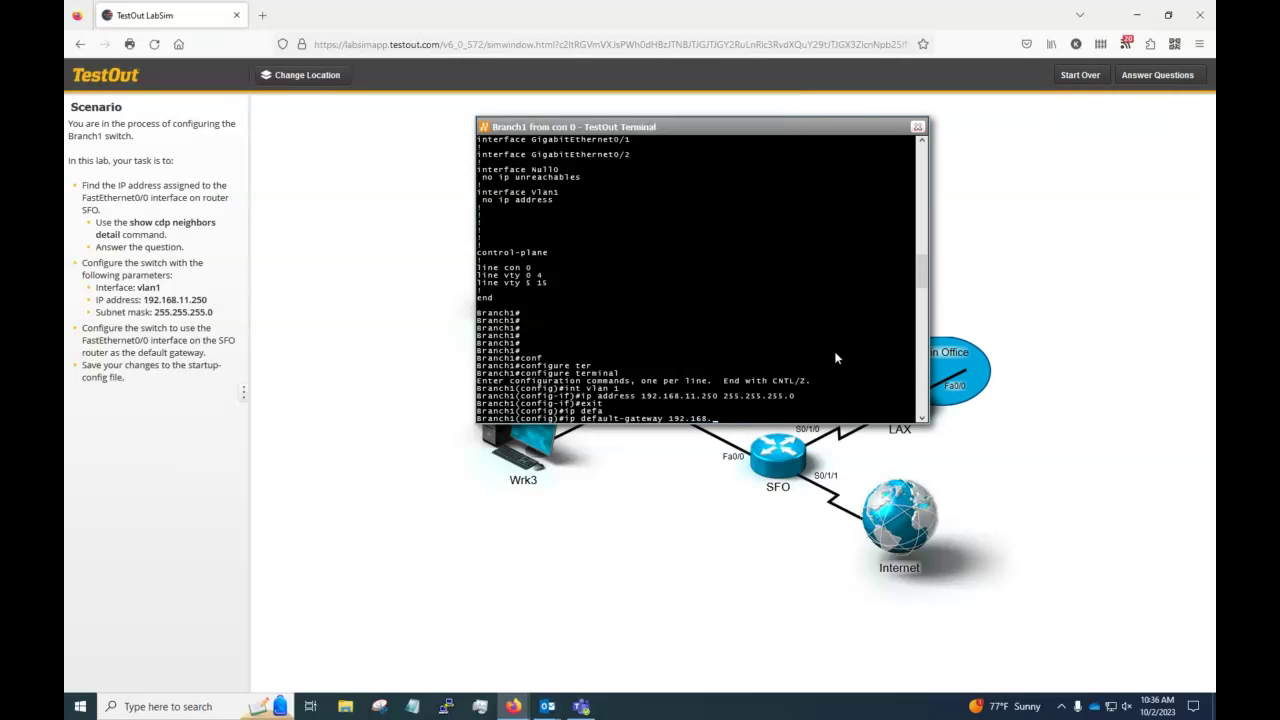
type("11.254")
key("Return")
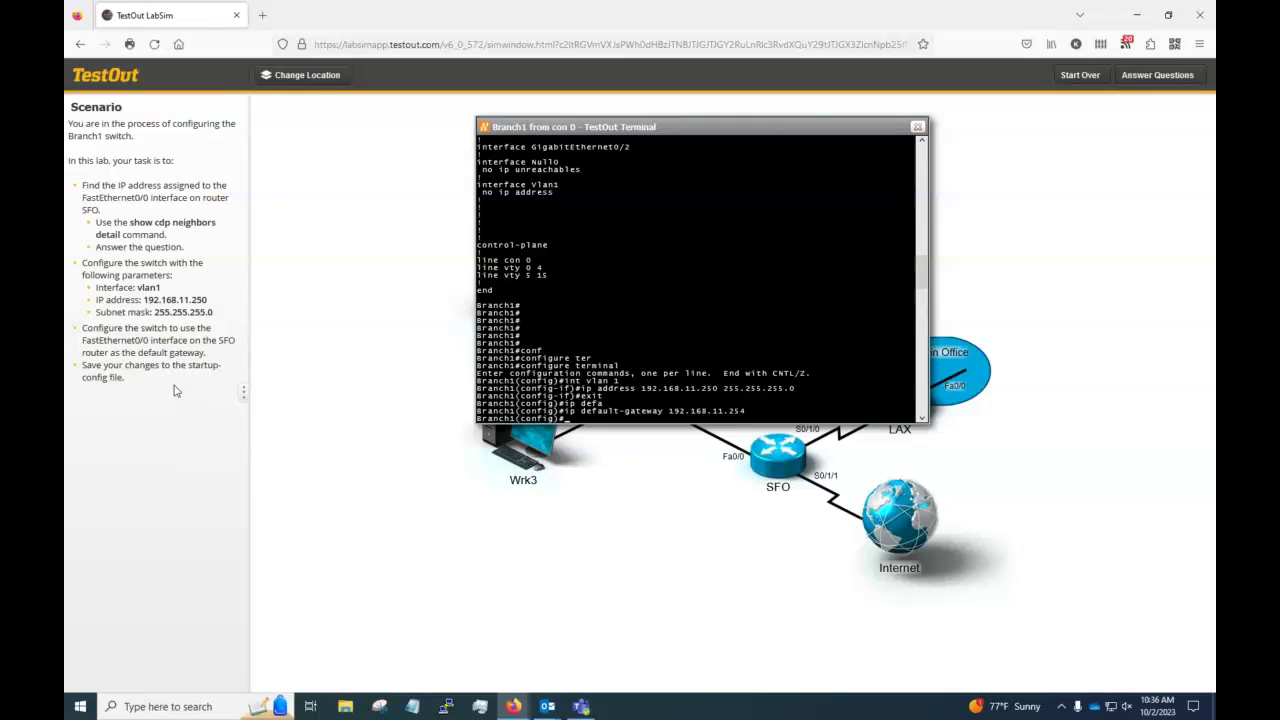
Step: Exit to the privileged prompt and page through Branch1's running configuration with 'sho run'
key("Return")
key("Return")
key("Return")
type("exit")
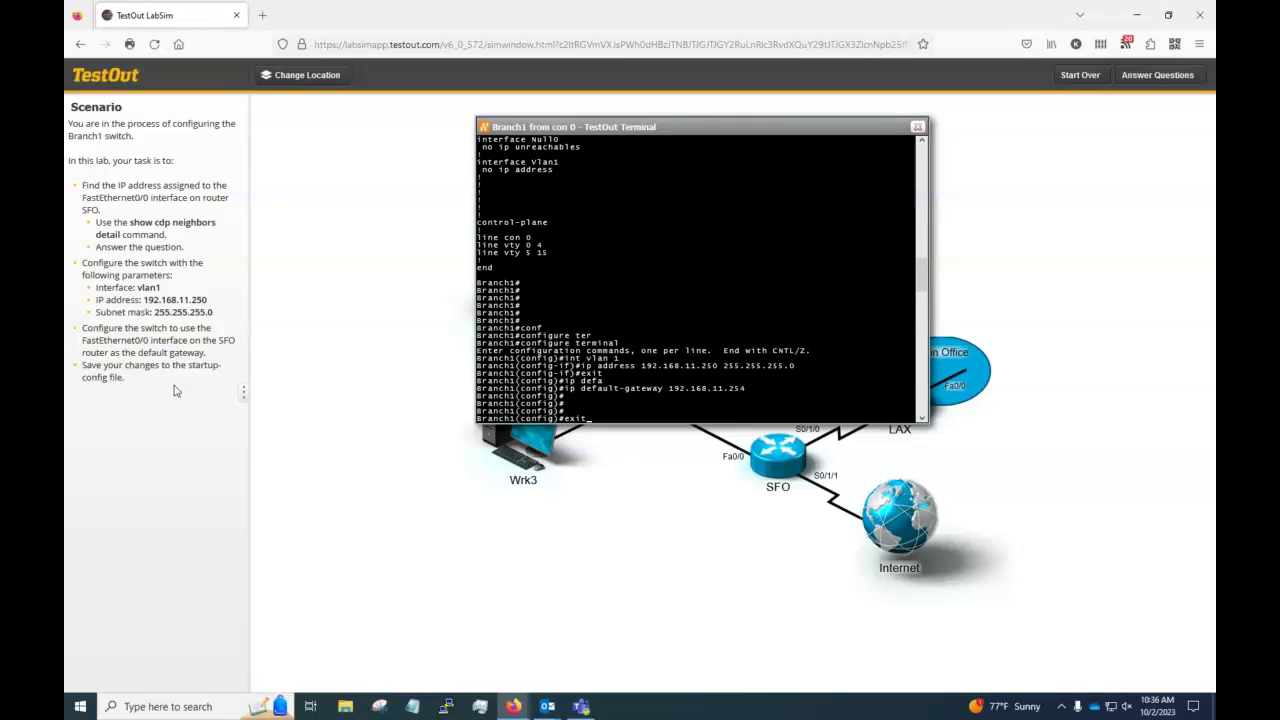
key("Return")
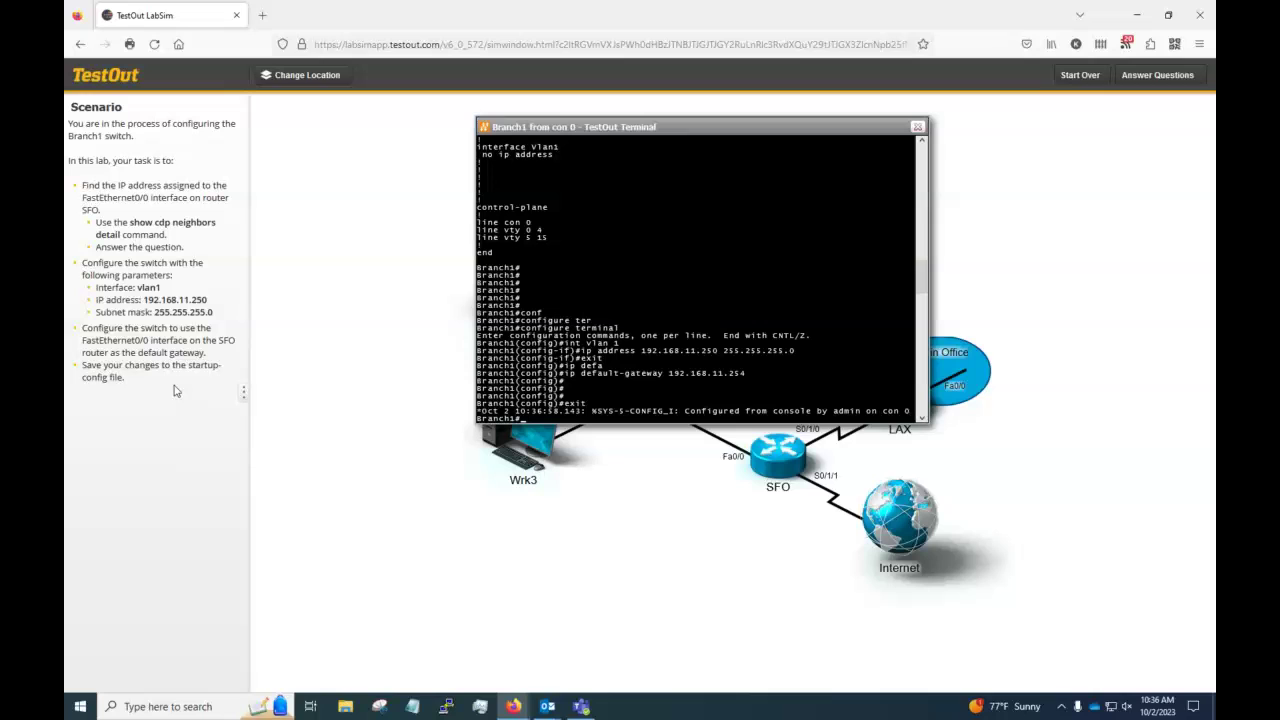
key("Return")
key("Return")
type("sho run")
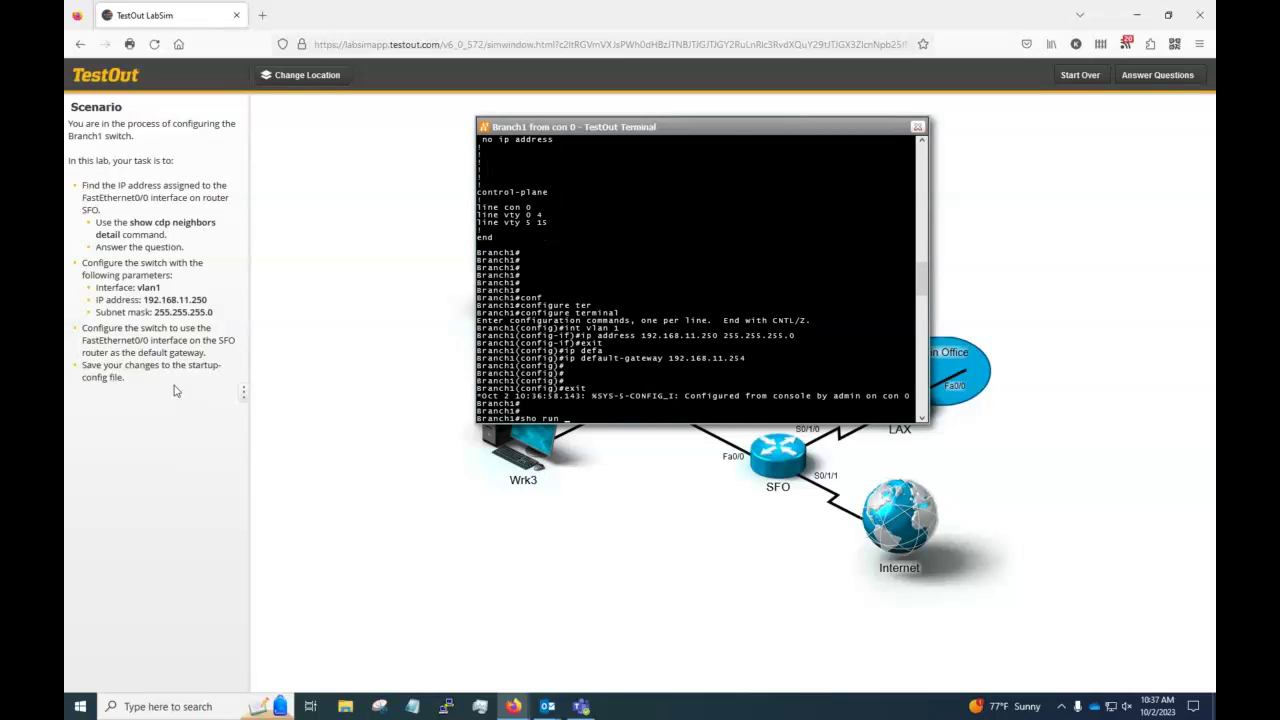
key("Return")
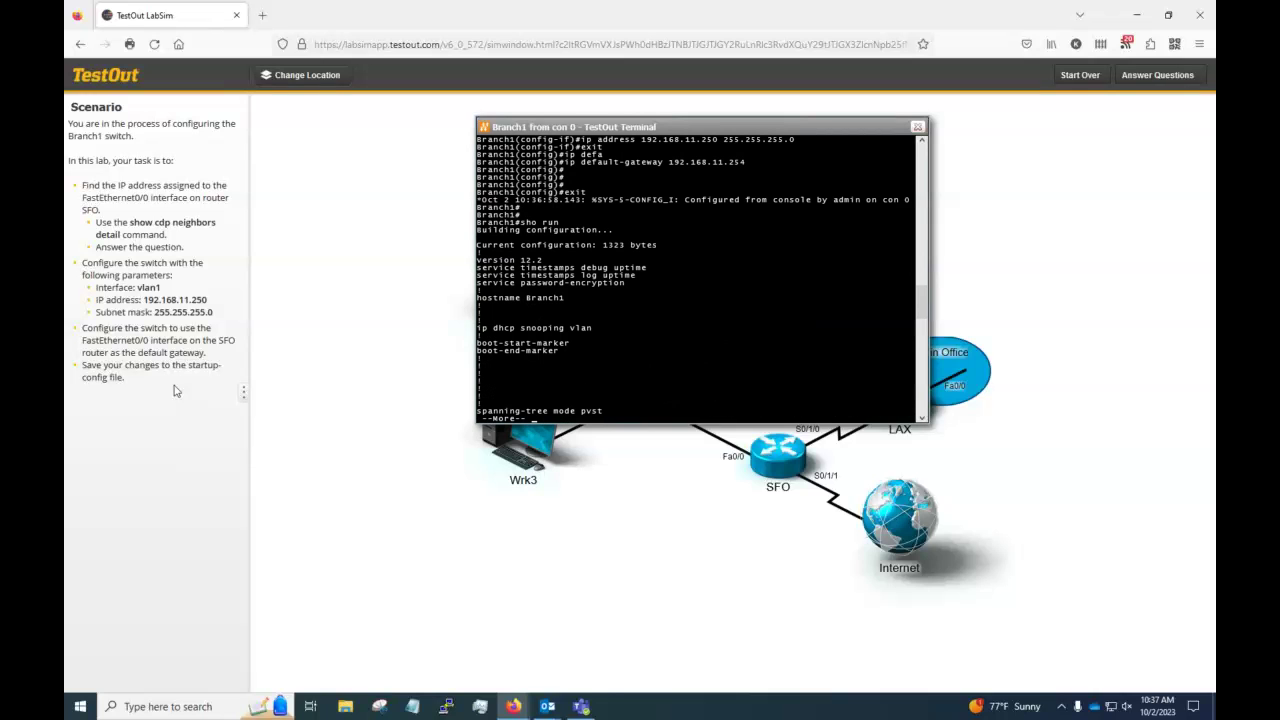
key("Return")
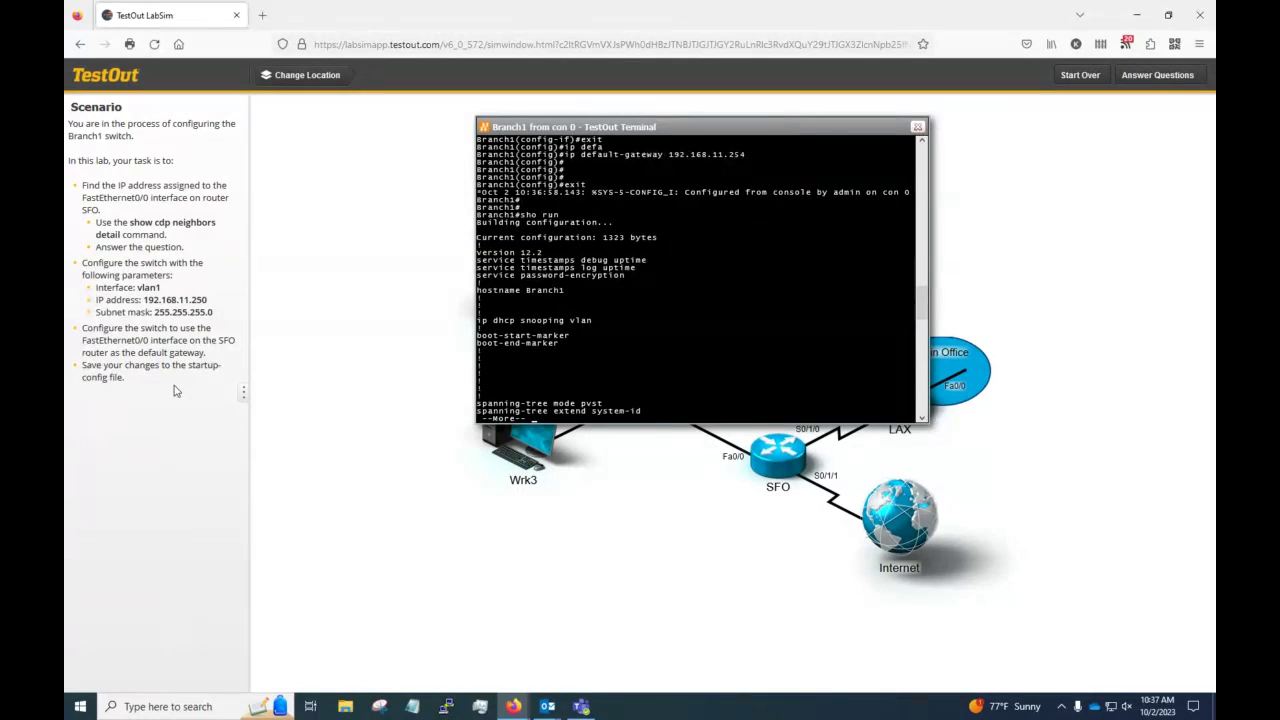
key("space")
key("space")
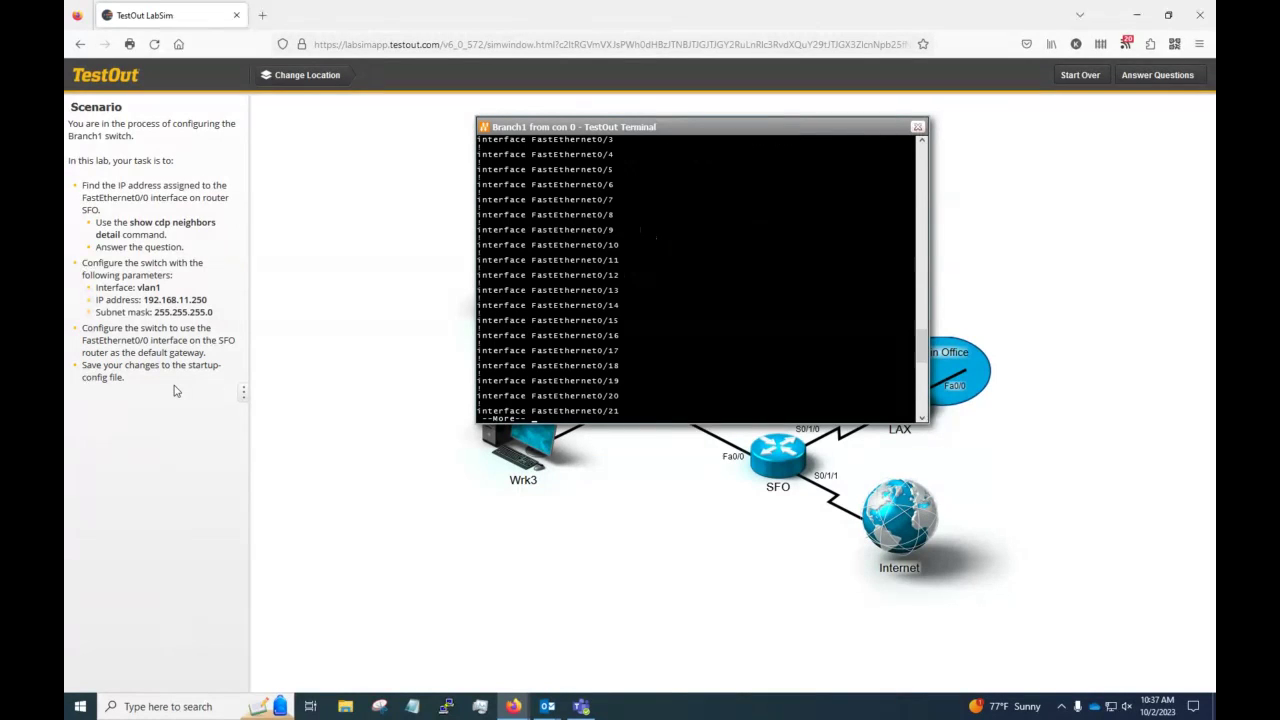
key("space")
key("Return")
key("Return")
key("Return")
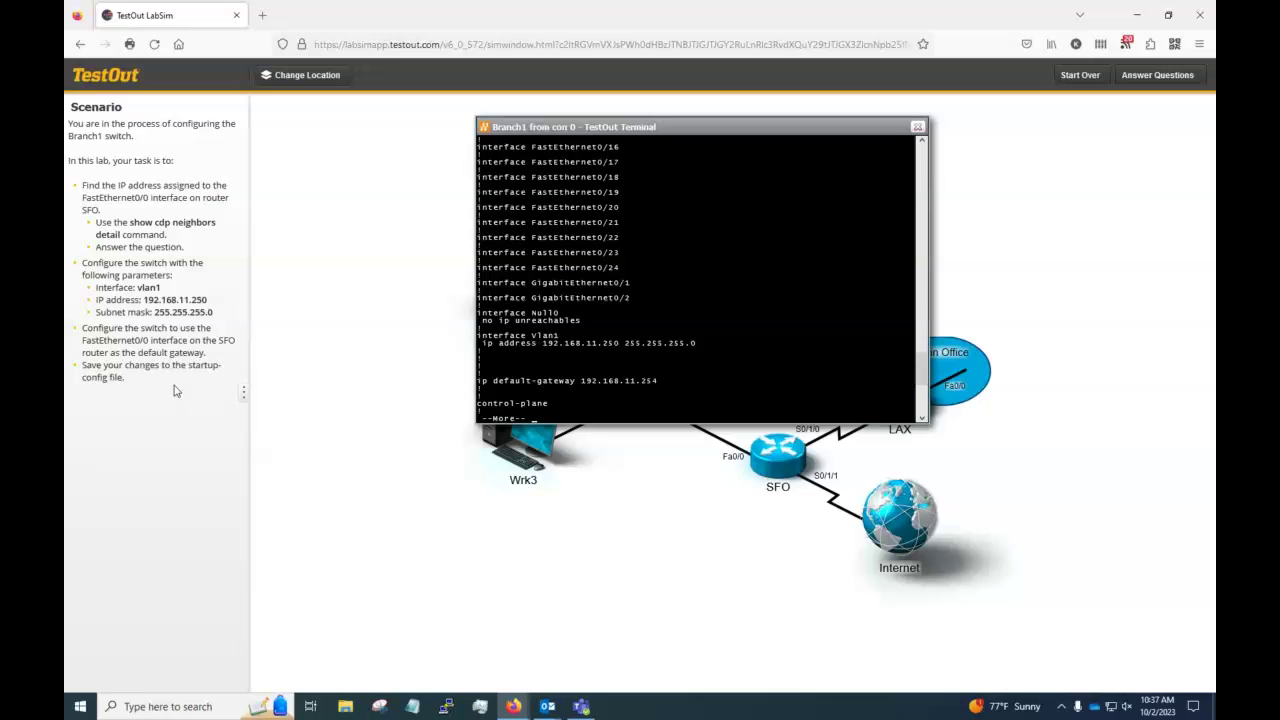
key("Return")
key("Return")
key("Return")
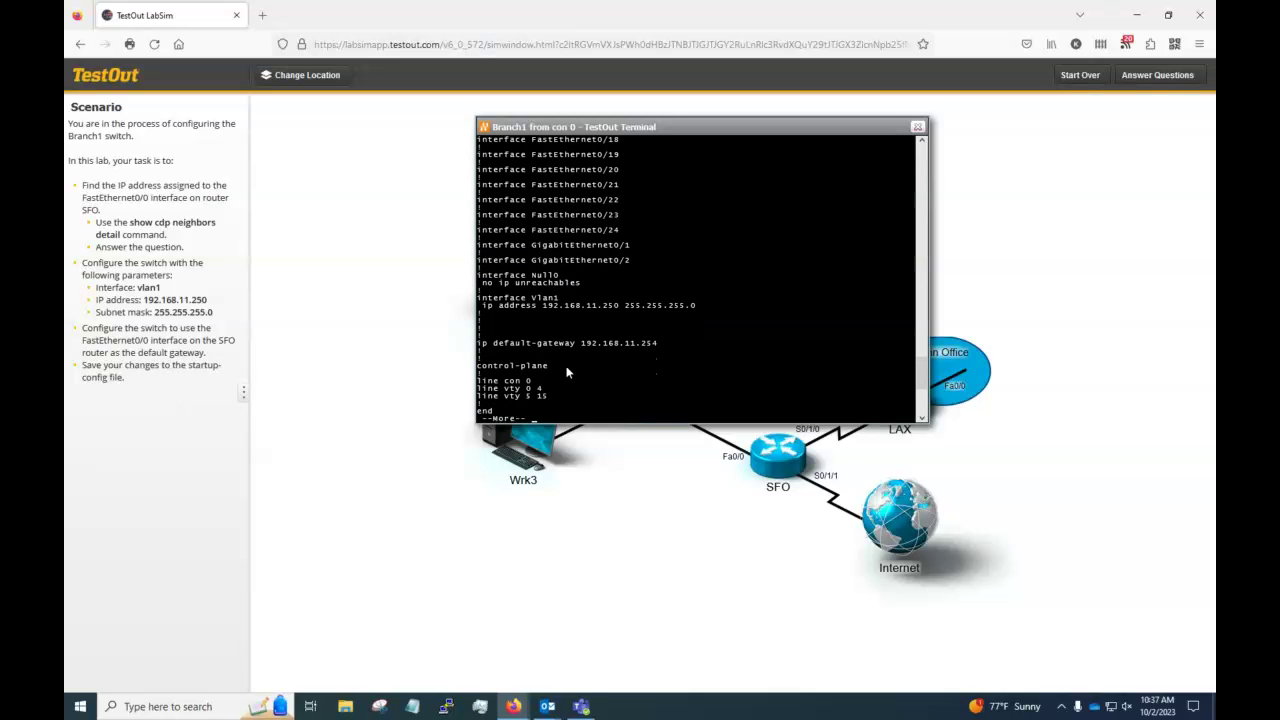
Step: Highlight the default-gateway 192.168.11.254 and Vlan1 192.168.11.250 lines, then return to the prompt
left_click_drag(663, 343, 538, 334)
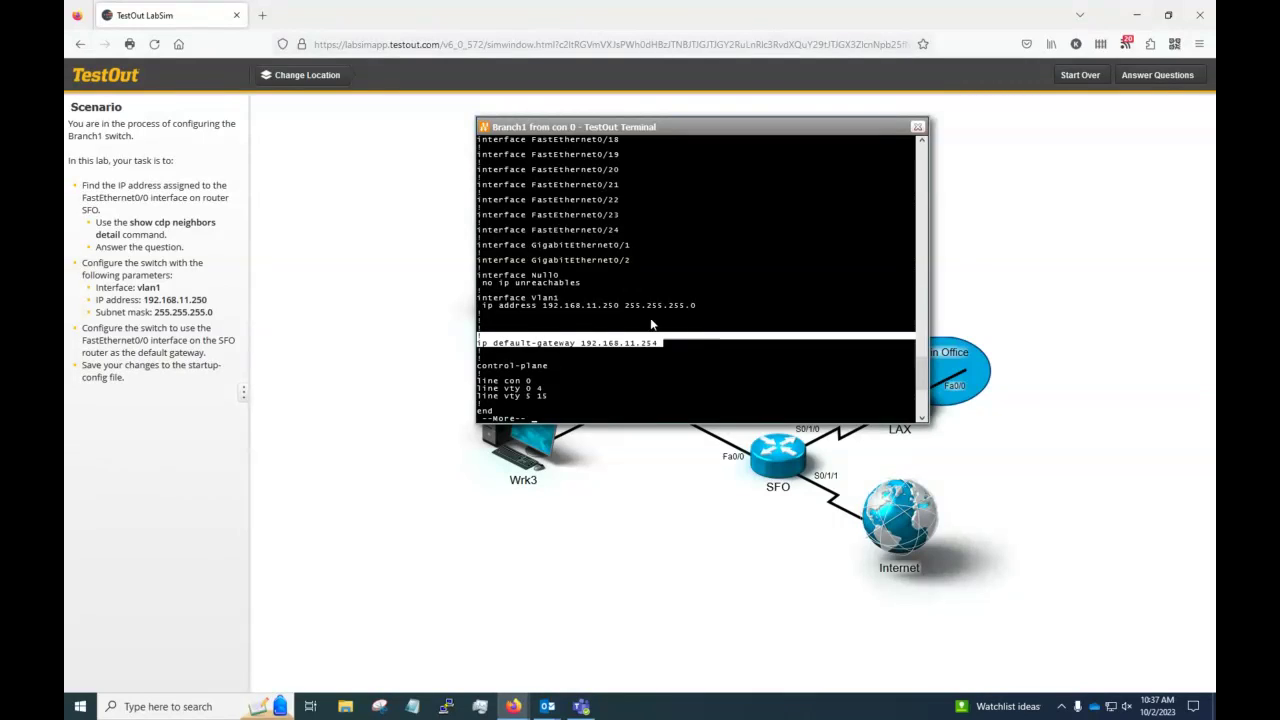
left_click_drag(700, 306, 470, 304)
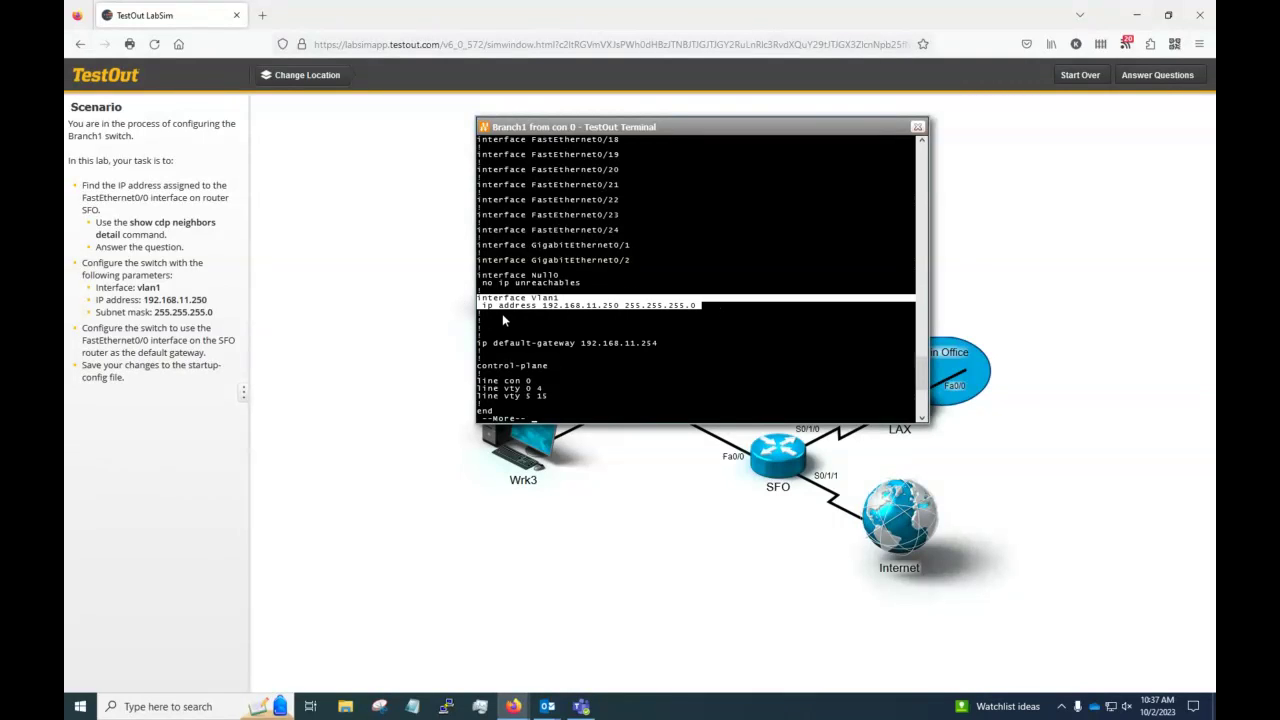
left_click(506, 318)
key("Return")
key("Return")
key("Return")
key("Return")
key("Return")
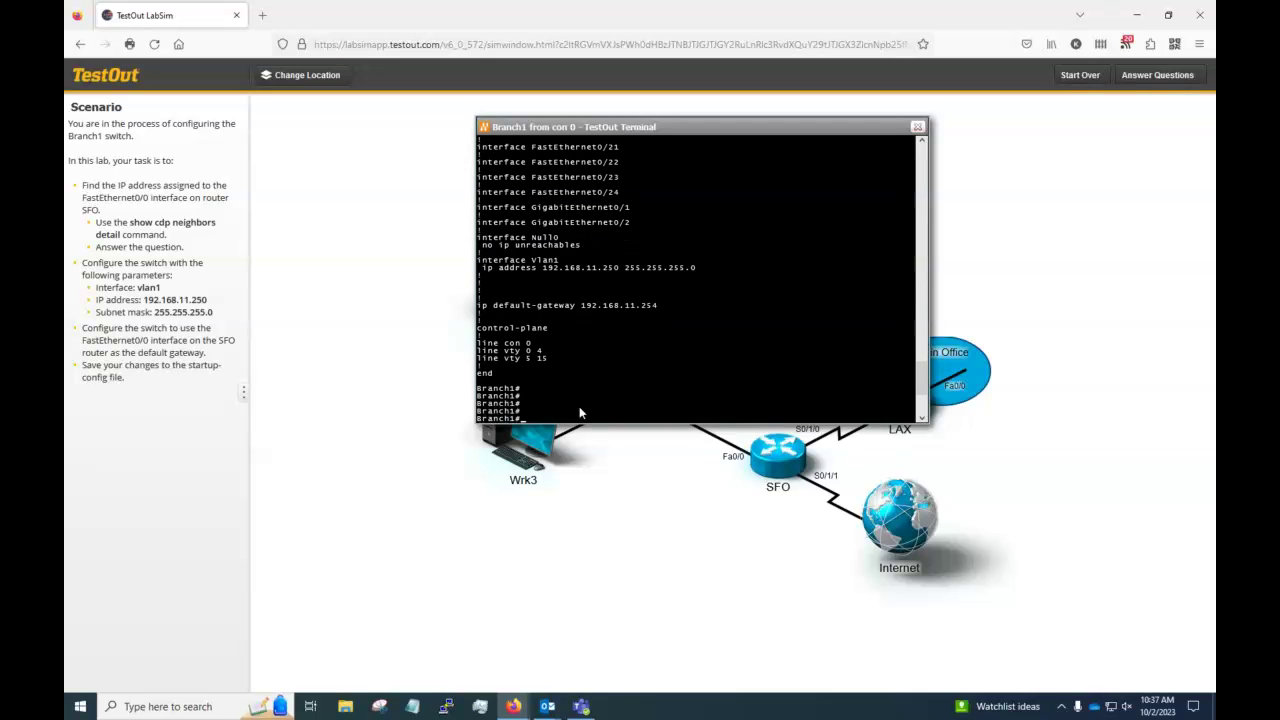
Step: Run 'copy running-config startup-config' and accept the default startup-config filename
type("copy run")
key("Tab")
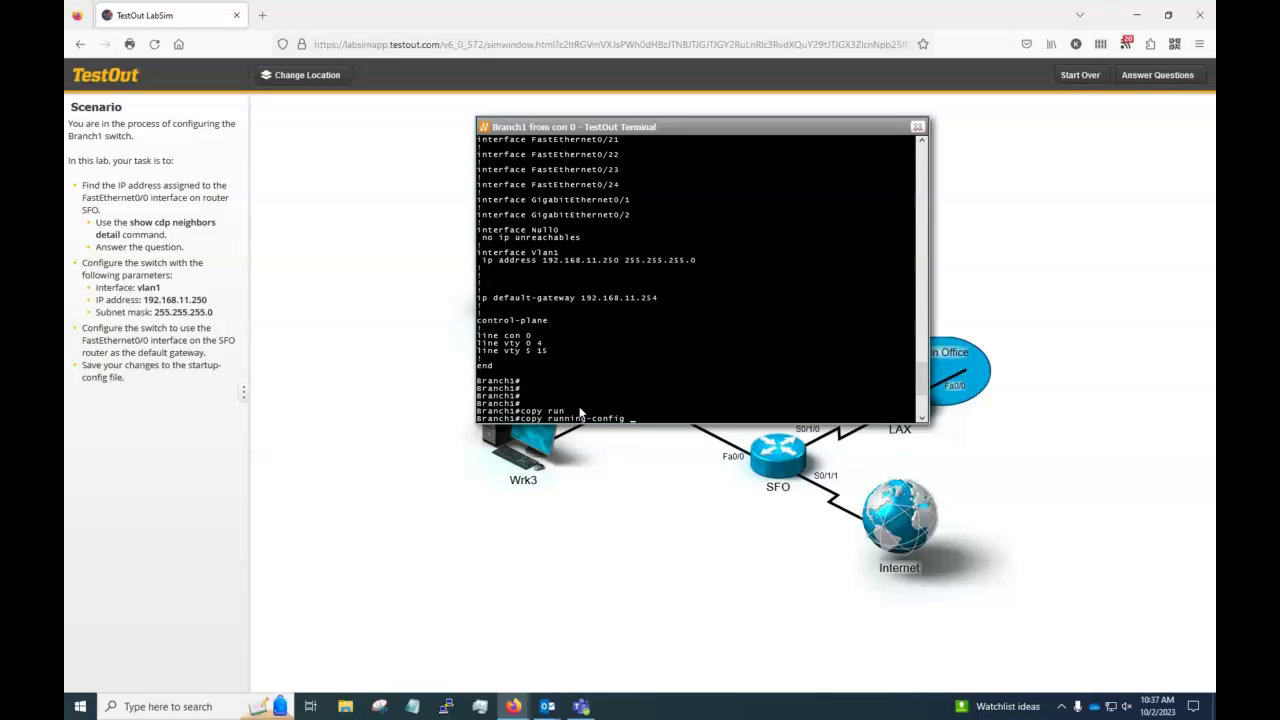
type("start")
key("Tab")
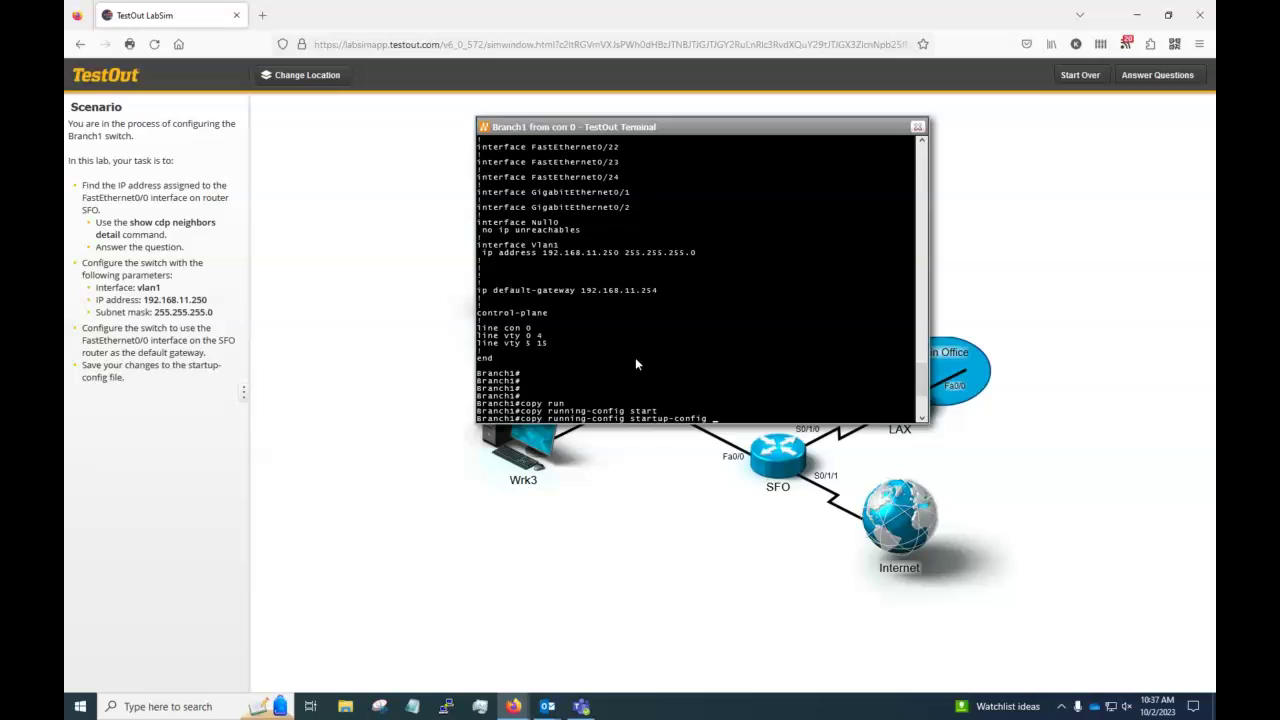
key("BackSpace")
key("BackSpace")
key("BackSpace")
key("BackSpace")
key("BackSpace")
key("BackSpace")
key("BackSpace")
key("BackSpace")
key("BackSpace")
key("BackSpace")
key("BackSpace")
key("BackSpace")
key("BackSpace")
key("Tab")
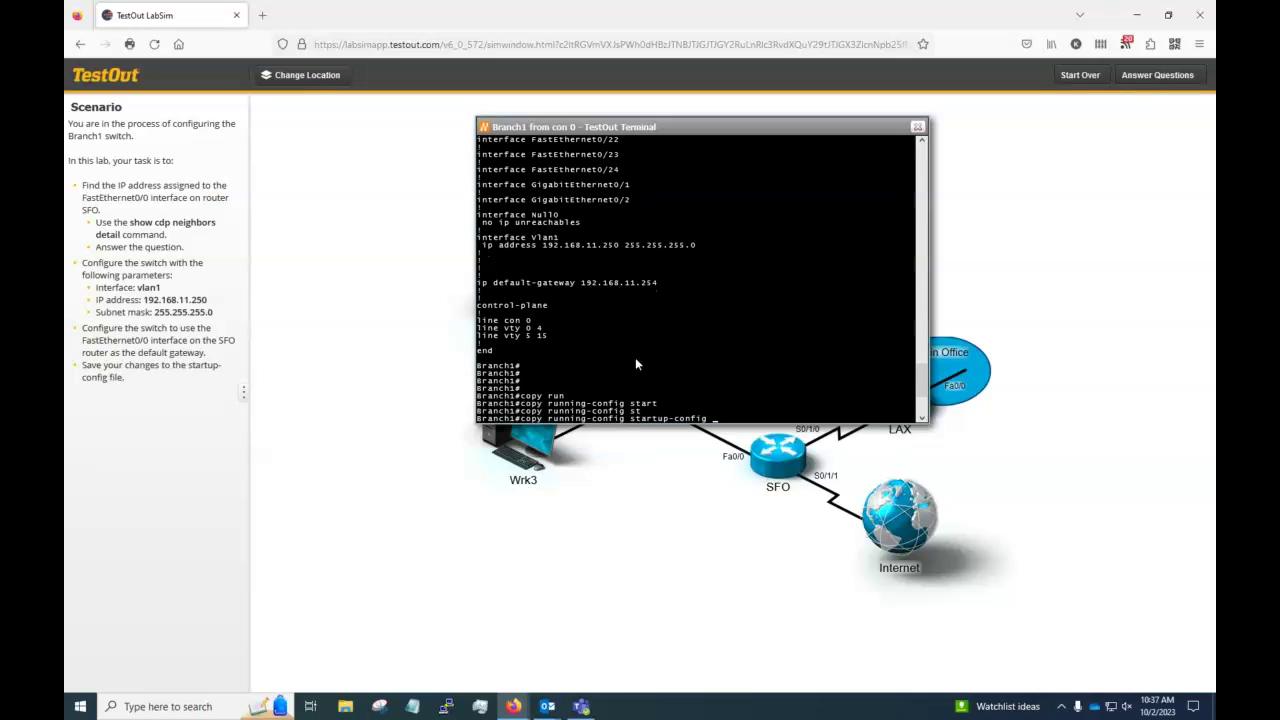
key("Return")
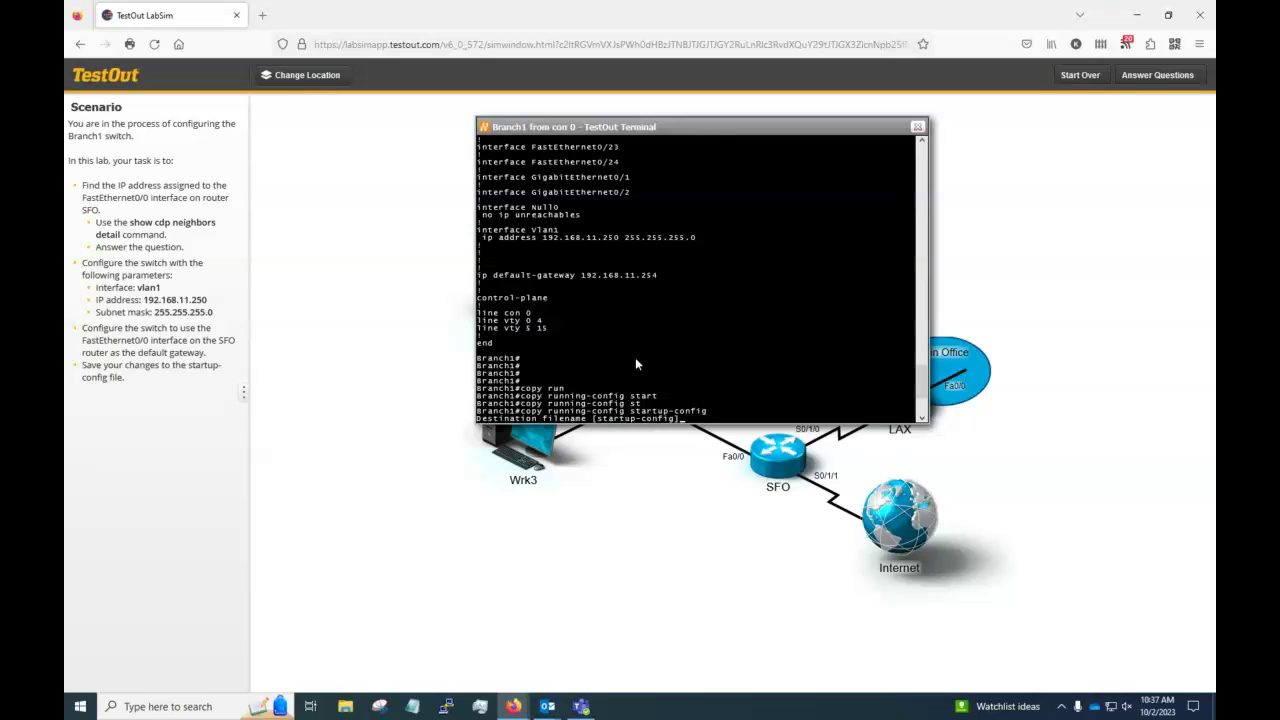
key("Return")
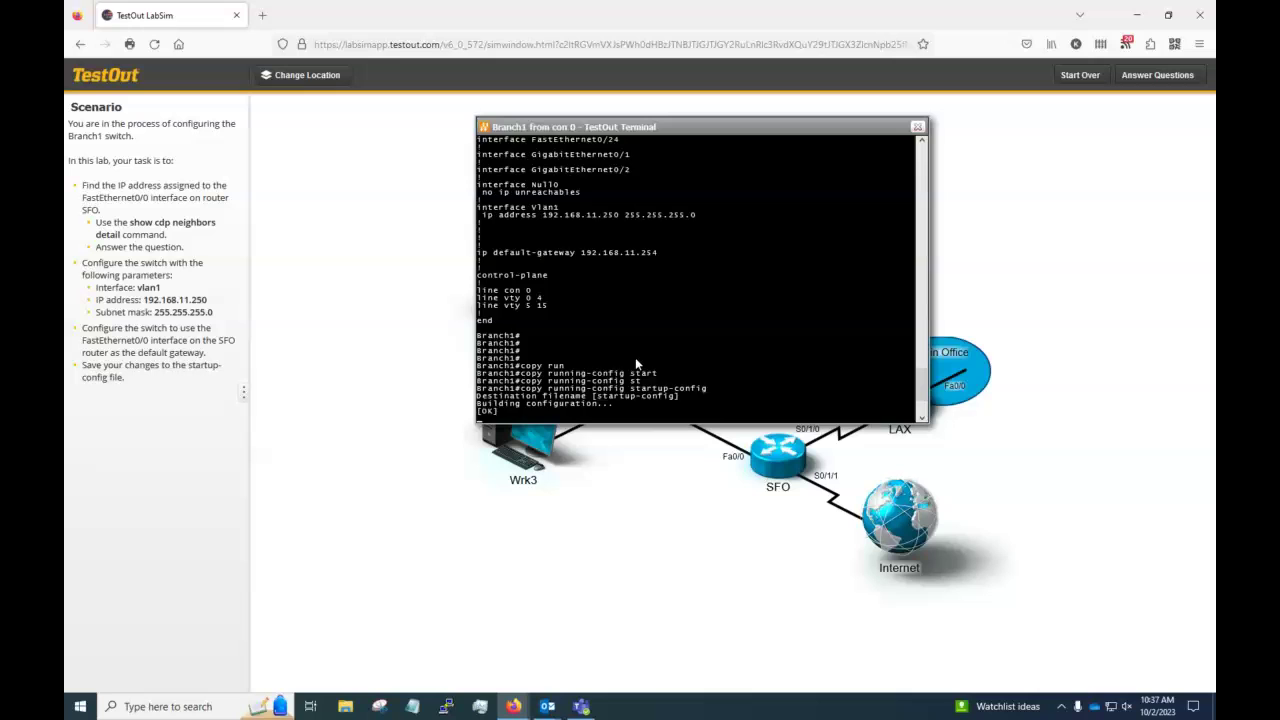
key("Return")
key("Return")
key("Return")
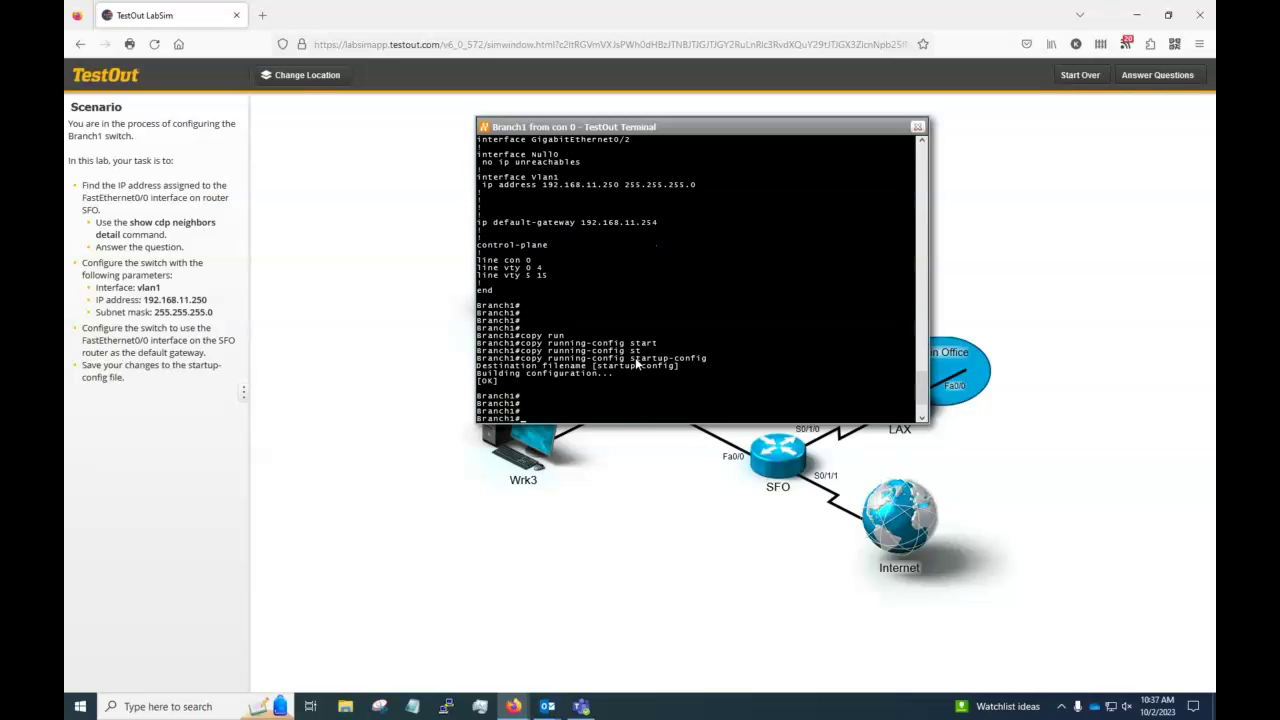
Step: Submit the lab for scoring and review the Lab Report's 4/4 (100%) Pass and its explanation
left_click(1158, 75)
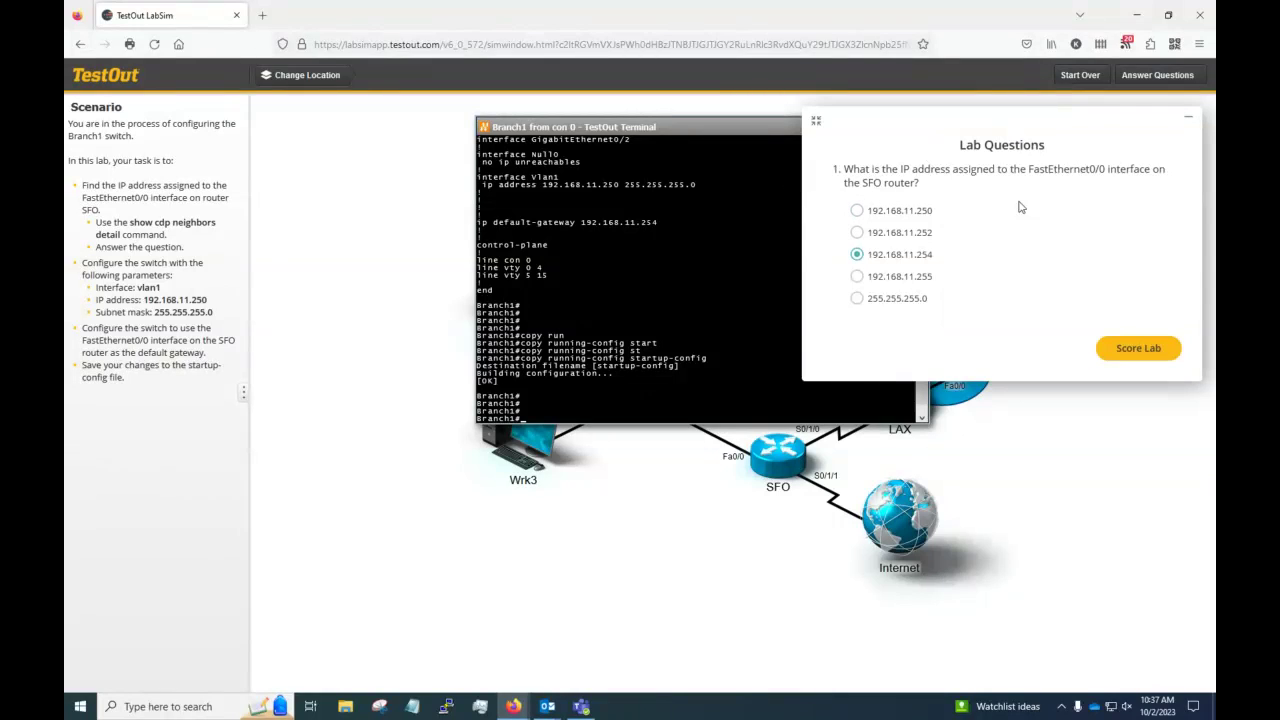
left_click(1187, 122)
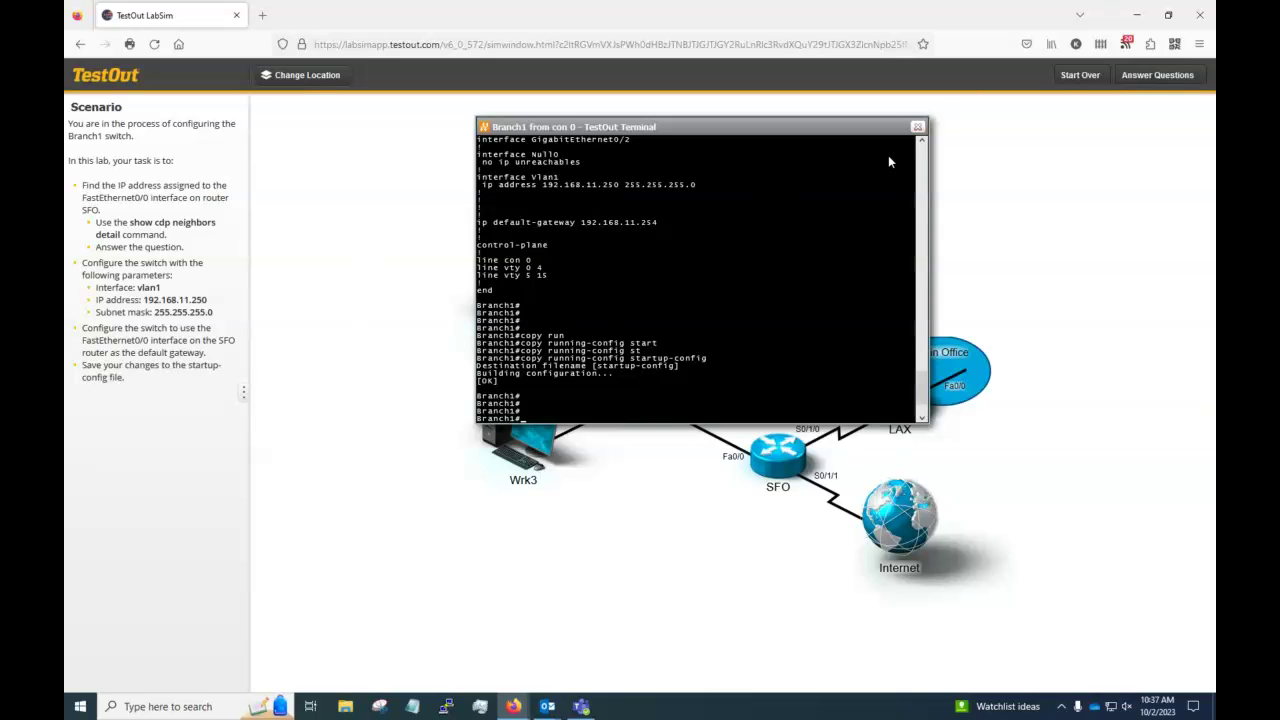
left_click(1138, 82)
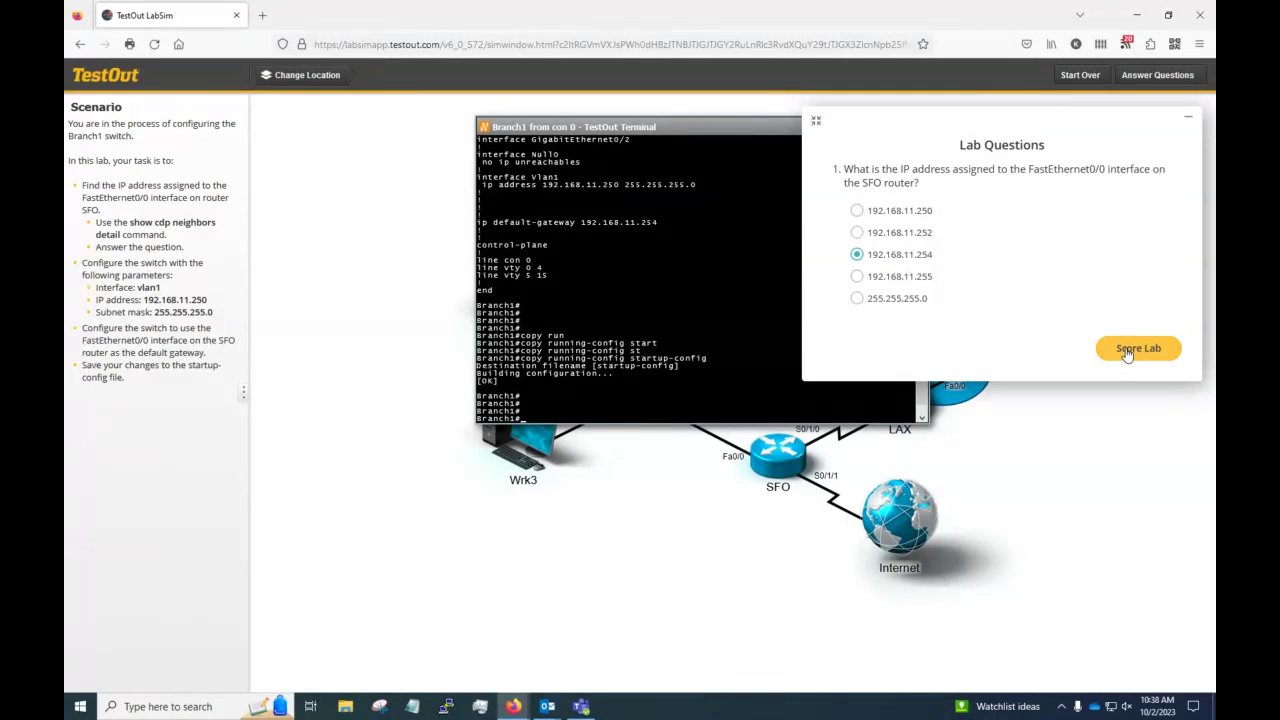
left_click(1125, 352)
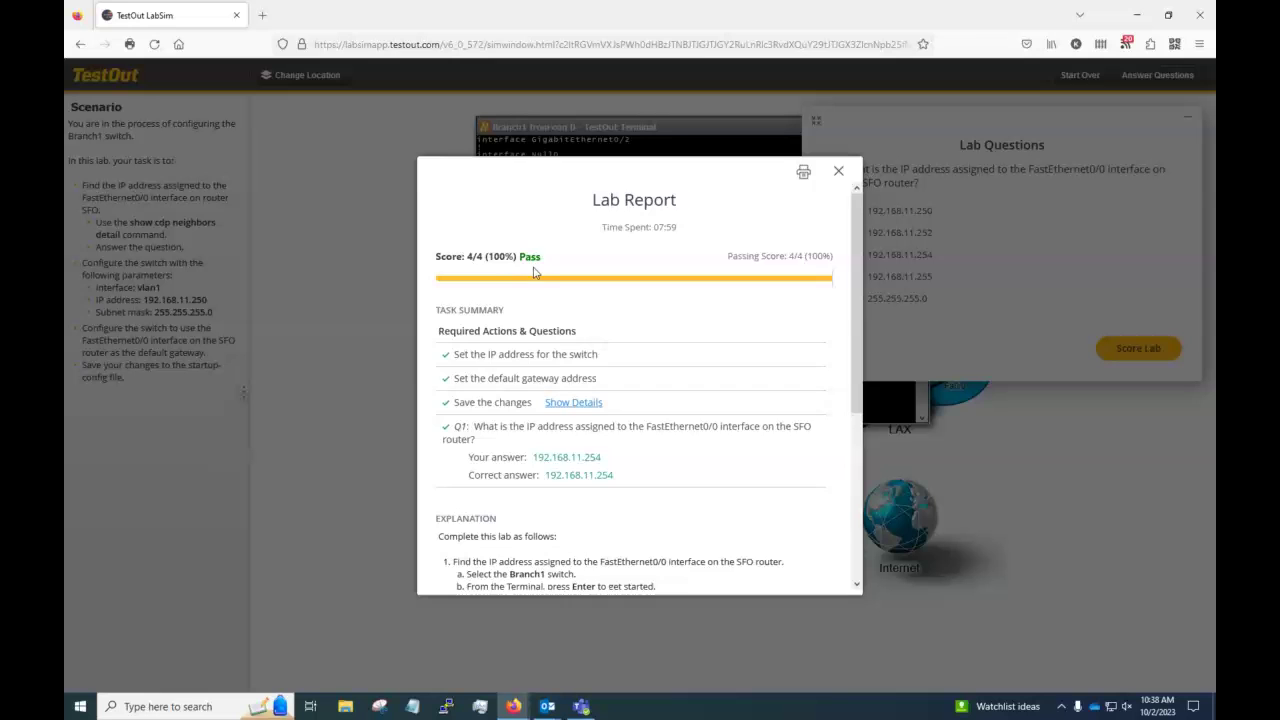
scroll(570, 302, "down", 3)
scroll(573, 303, "up", 3)
scroll(572, 294, "down", 4)
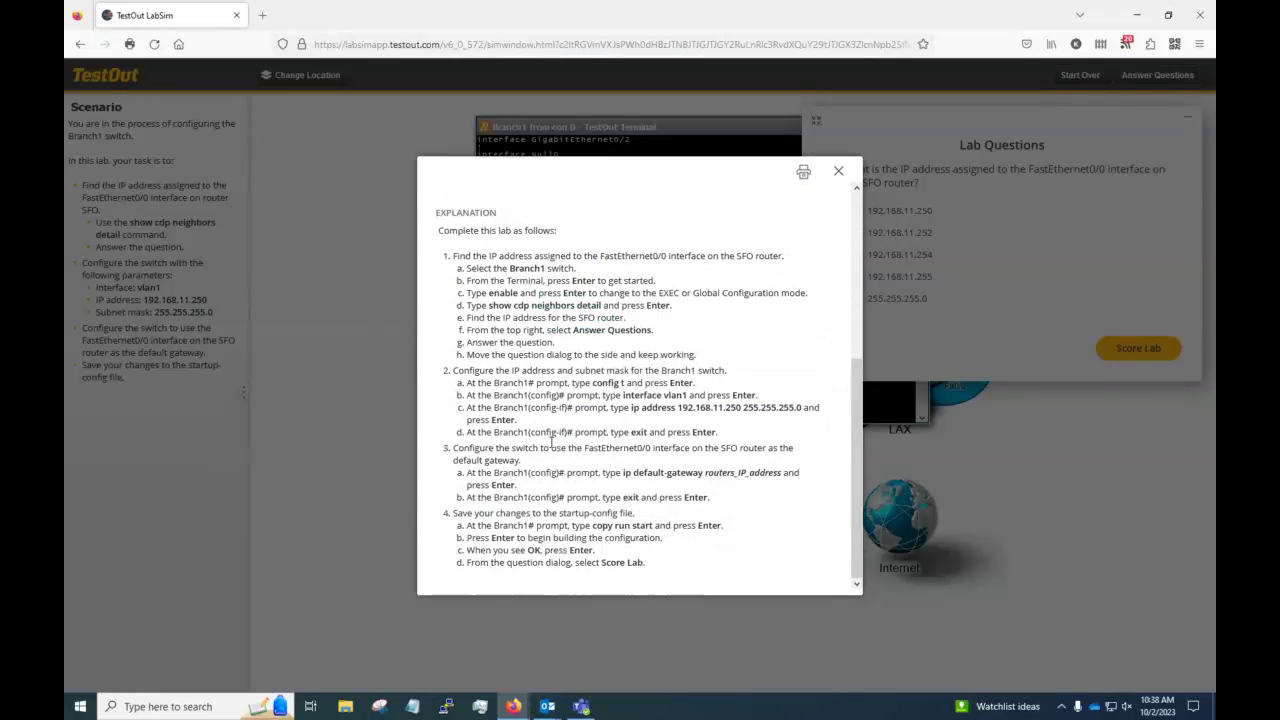